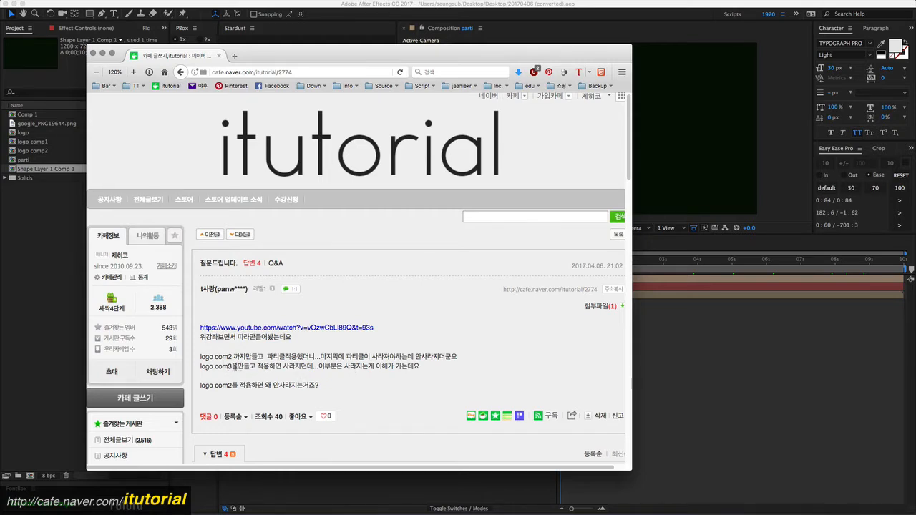
Read the forum question about logo com2 and logo com3, switch to After Effects and preview the parti composition's particle animation.
left_click_drag(230, 365, 215, 365)
left_click(269, 357)
left_click(646, 323)
key("space")
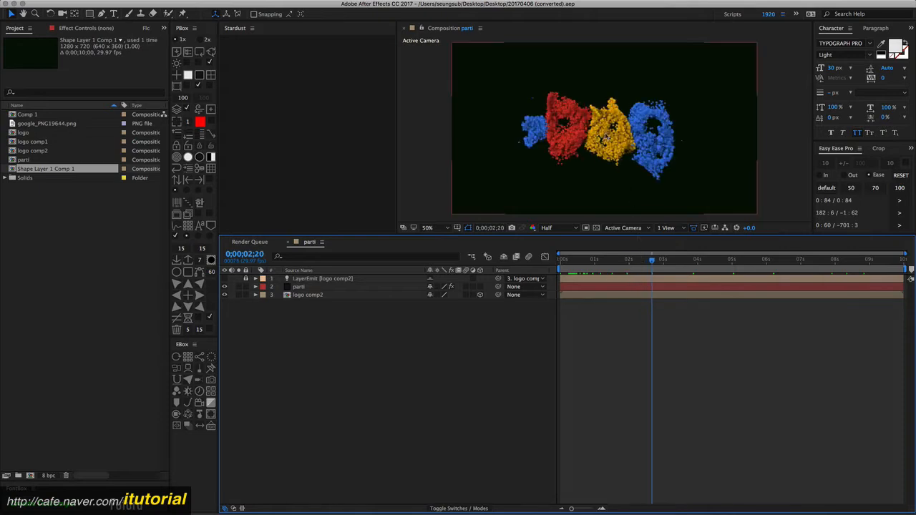
left_click_drag(661, 263, 845, 262)
left_click_drag(722, 263, 606, 262)
Hide the parti layer and review the logo comp2 layer's animation on its own, ending at 0;00;02;13.
left_click(224, 293)
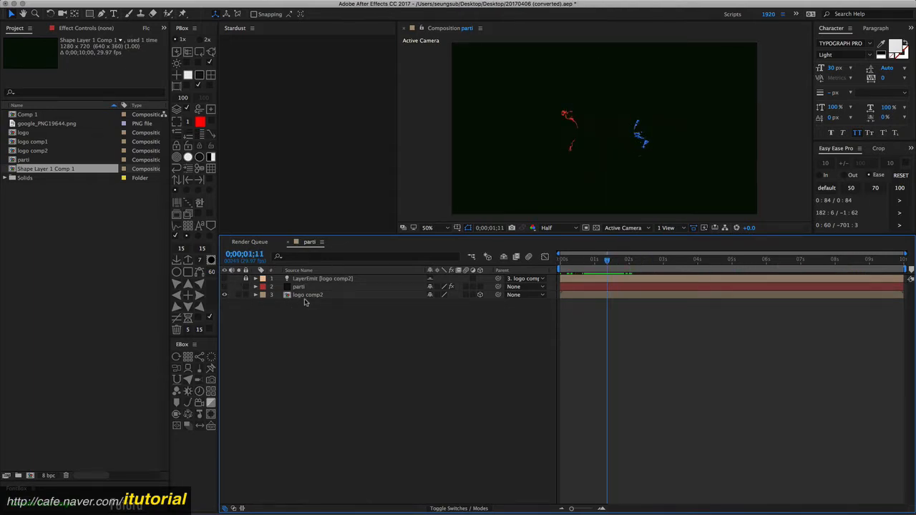
left_click(302, 296)
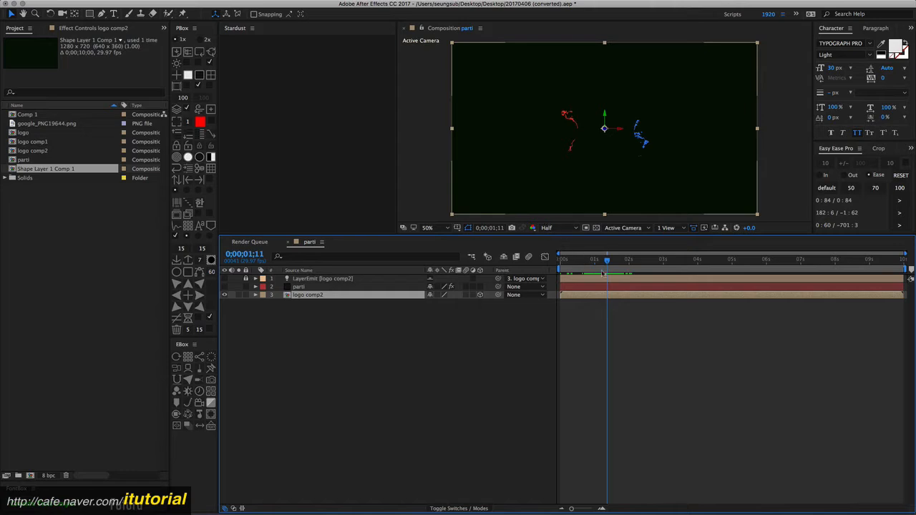
mouse_move(607, 262)
left_mouse_down()
mouse_move(625, 262)
mouse_move(594, 262)
mouse_move(603, 262)
left_mouse_up()
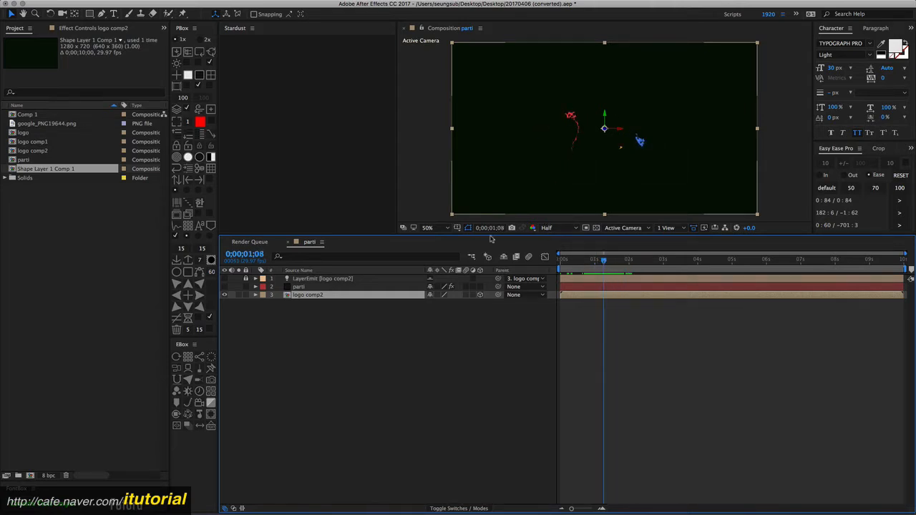
left_click(326, 307)
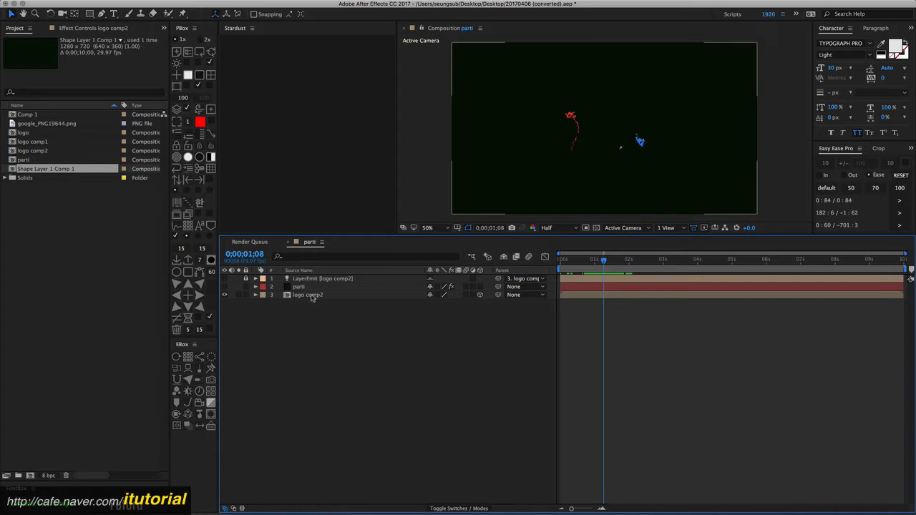
left_click(312, 296)
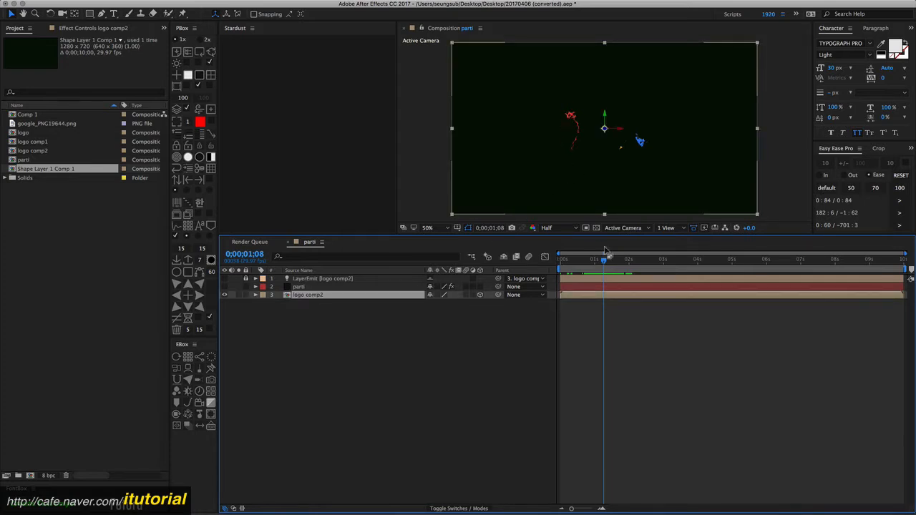
left_click_drag(606, 258, 635, 259)
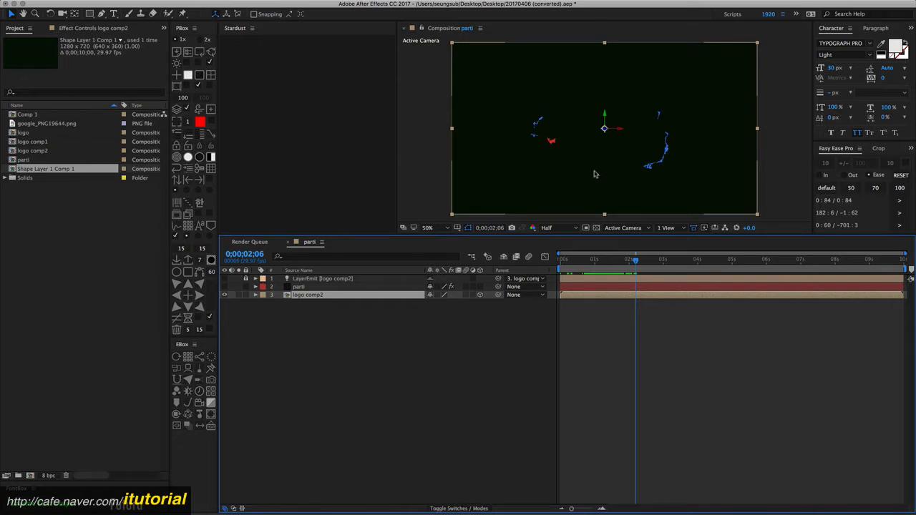
left_click_drag(642, 262, 643, 263)
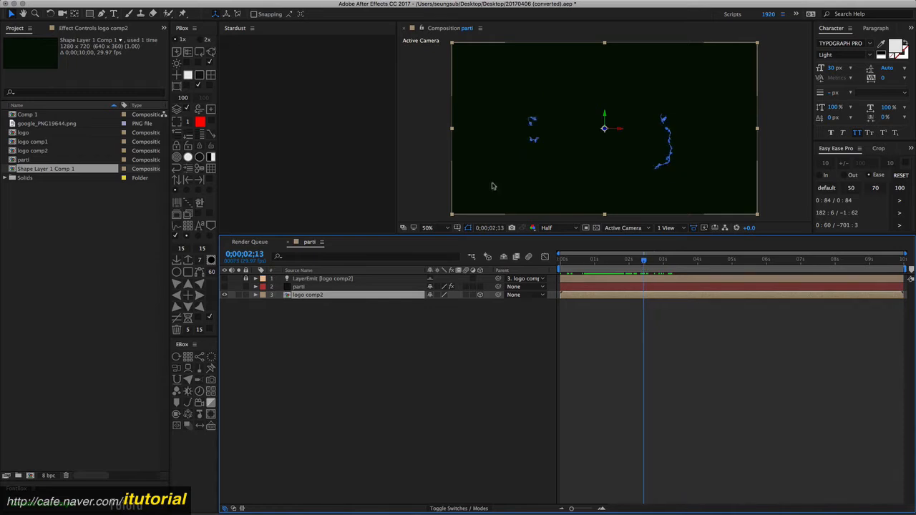
Cycle the parti composition's background colour through black and white to grey.
left_click(200, 53)
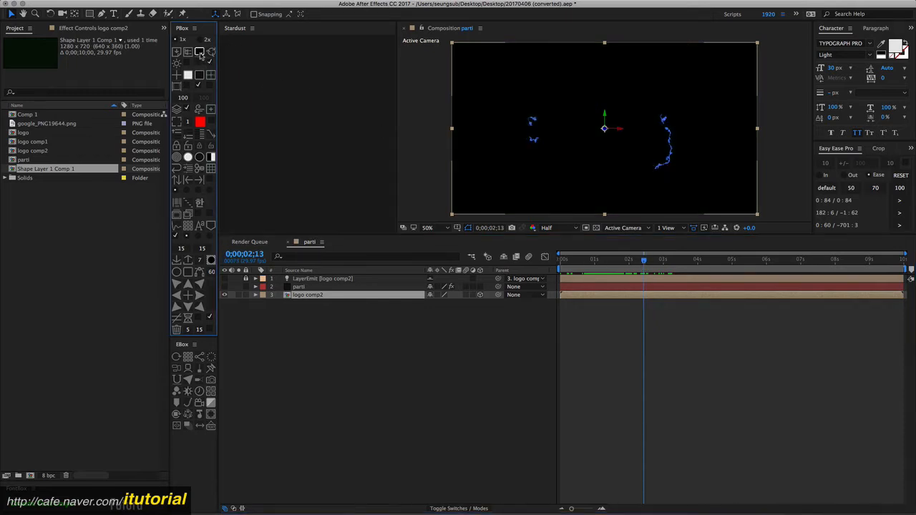
left_click(200, 53)
mouse_move(644, 263)
left_mouse_down()
mouse_move(621, 263)
mouse_move(640, 263)
left_mouse_up()
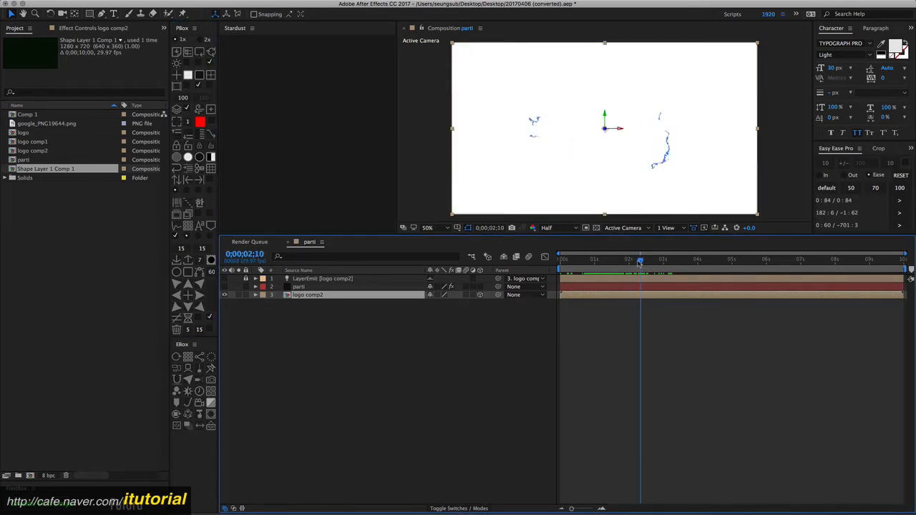
left_click(200, 53)
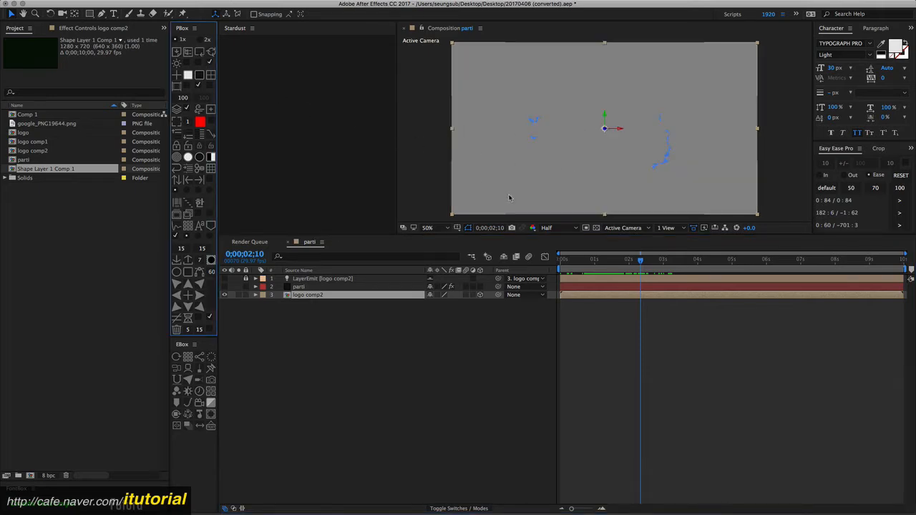
Check the logo comp2 layer against the transparency grid and the plain background, ending at 0;00;02;17.
left_click(595, 227)
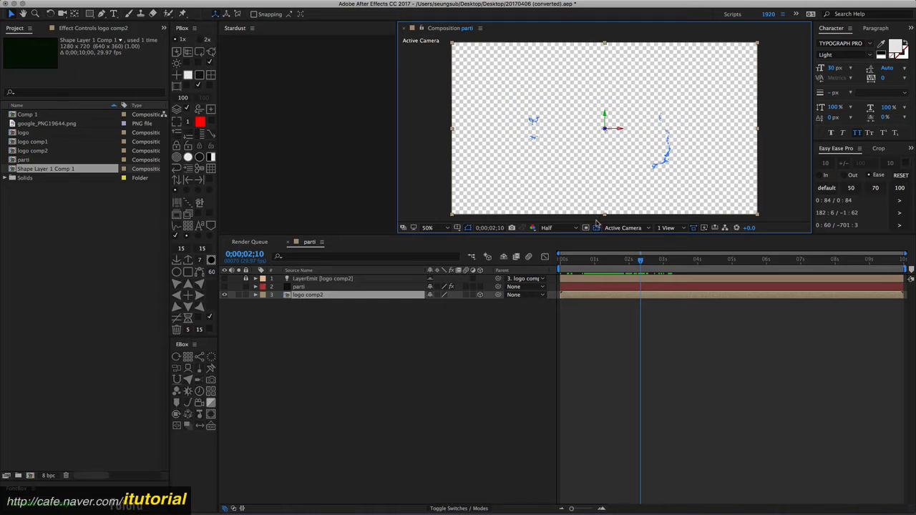
left_click(596, 228)
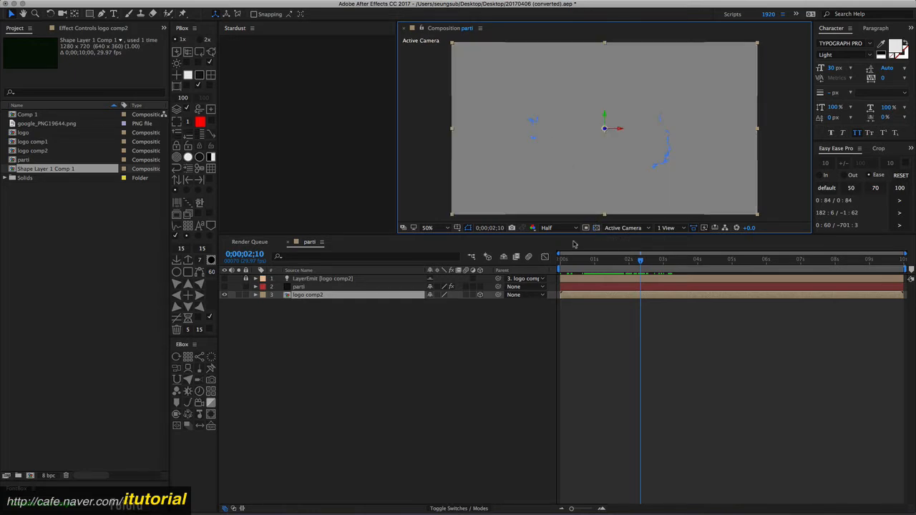
mouse_move(640, 269)
left_mouse_down()
mouse_move(671, 266)
mouse_move(649, 266)
left_mouse_up()
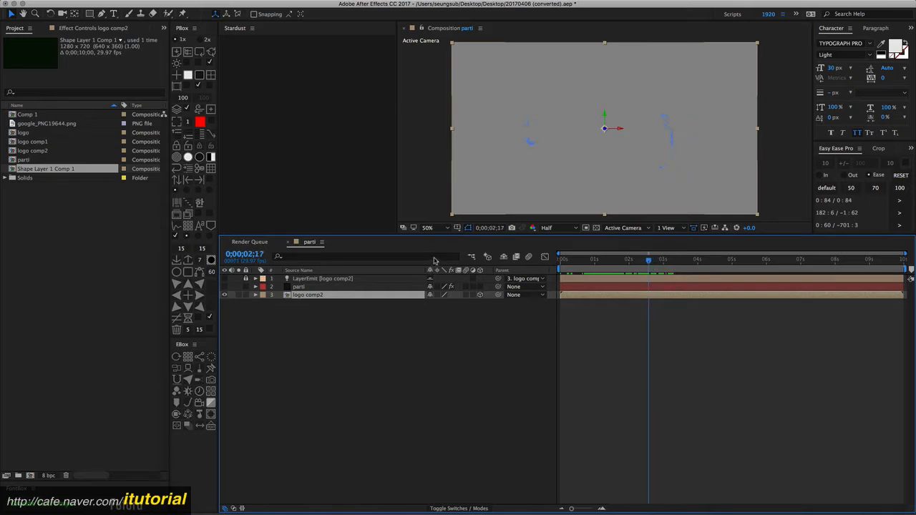
left_click(304, 309)
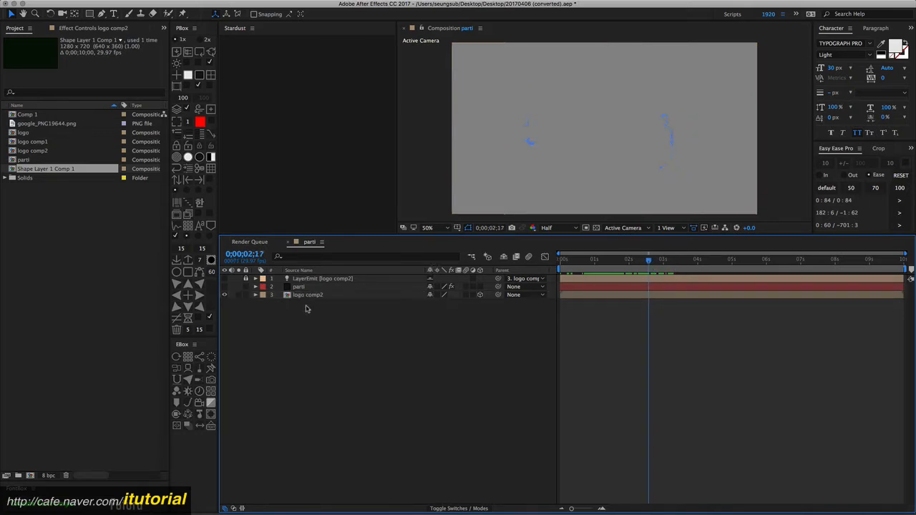
Open the logo comp2 composition and inspect it over the transparency grid at 0;00;02;03.
double_click(310, 296)
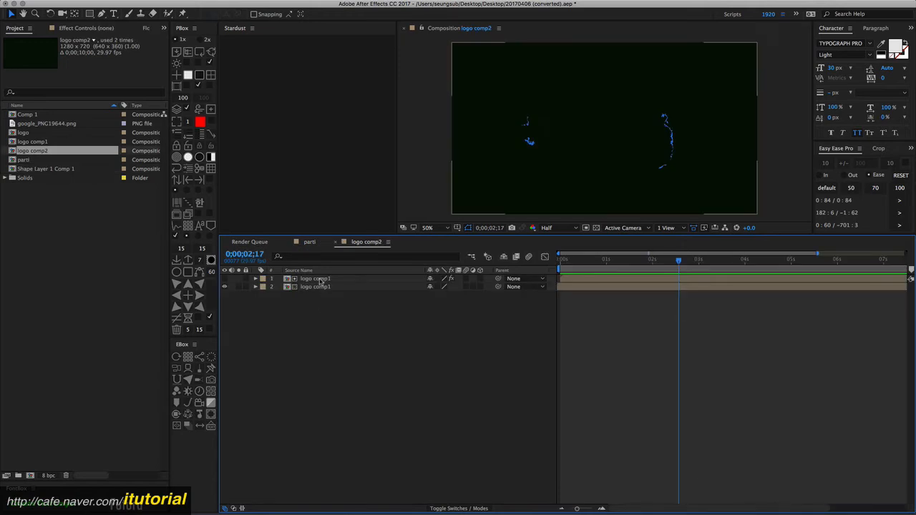
left_click(597, 228)
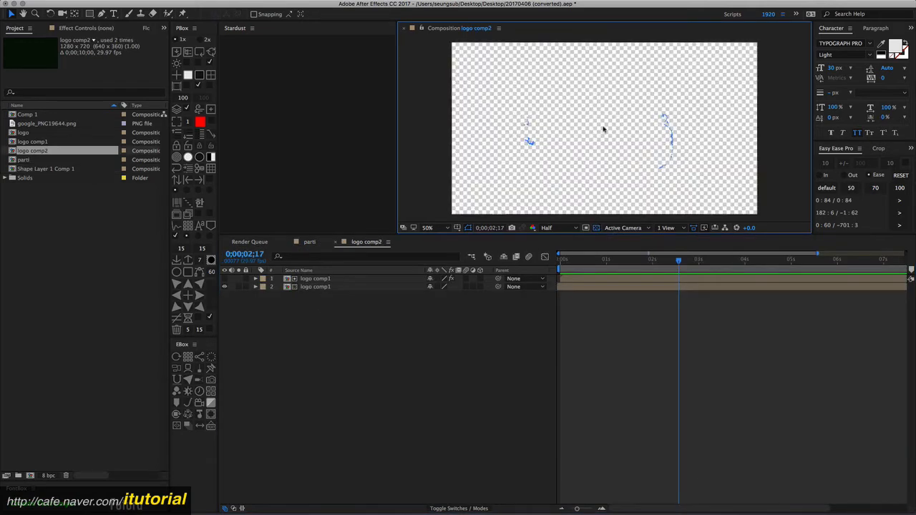
mouse_move(669, 260)
left_mouse_down()
mouse_move(649, 262)
mouse_move(658, 262)
left_mouse_up()
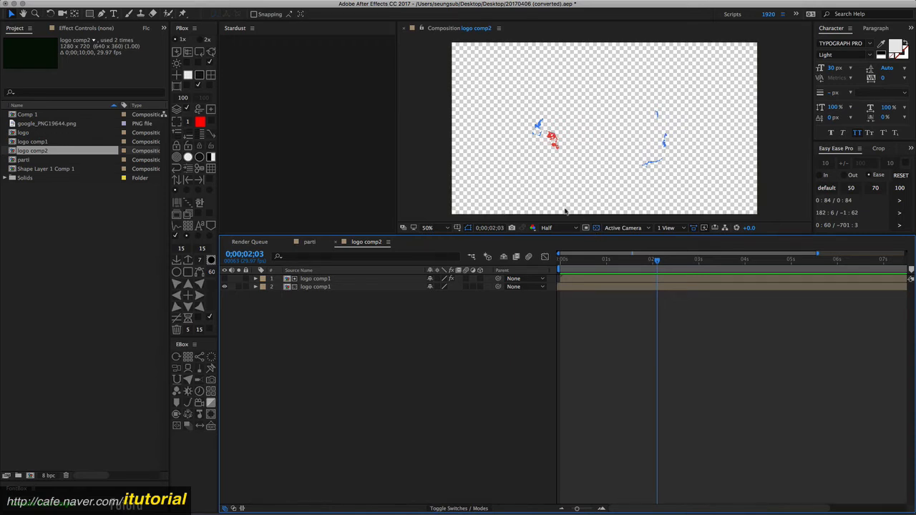
Disable the Simple Choker effect on the upper logo comp1 layer and turn off the transparency grid.
left_click(316, 279)
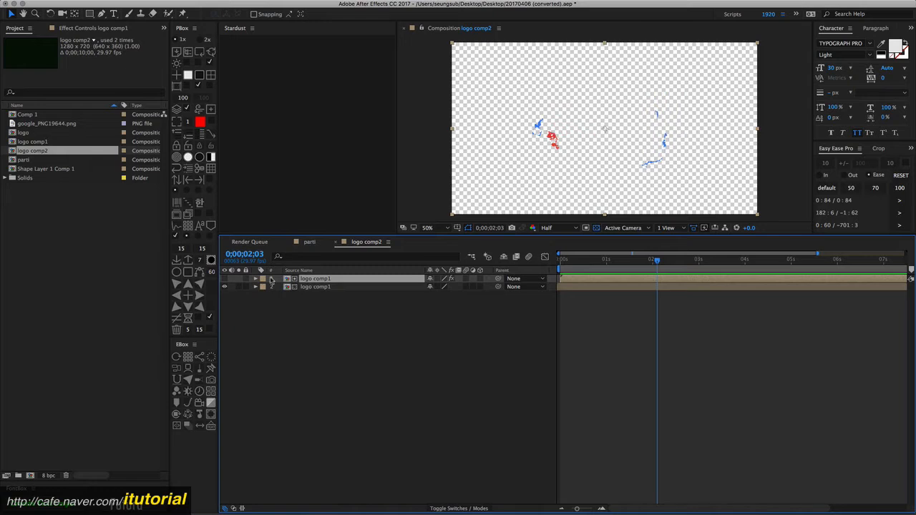
left_click(114, 28)
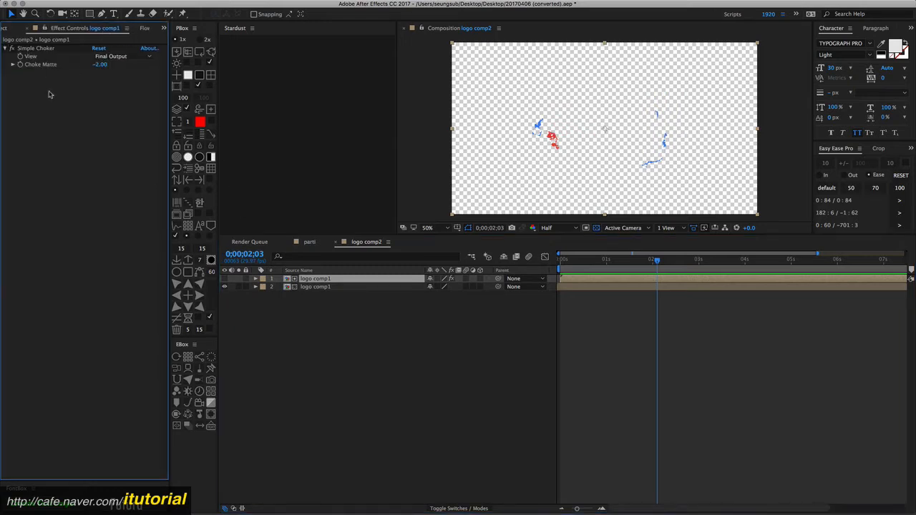
left_click(12, 48)
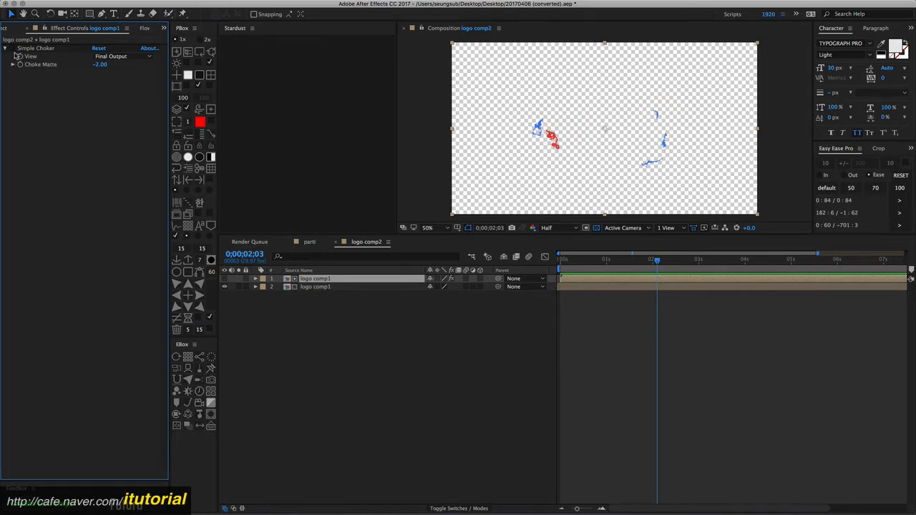
left_click(596, 227)
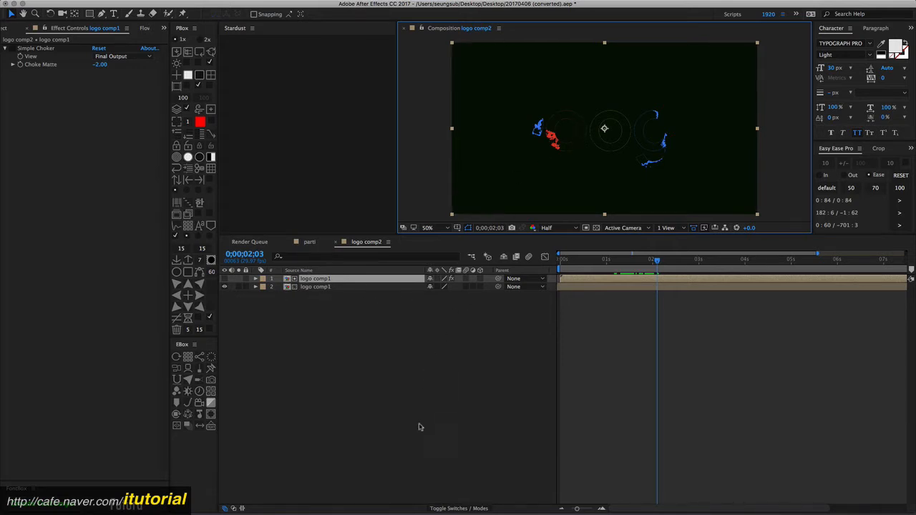
Display the track matte settings and inspect the matte options of the lower logo comp1 layer.
left_click(444, 508)
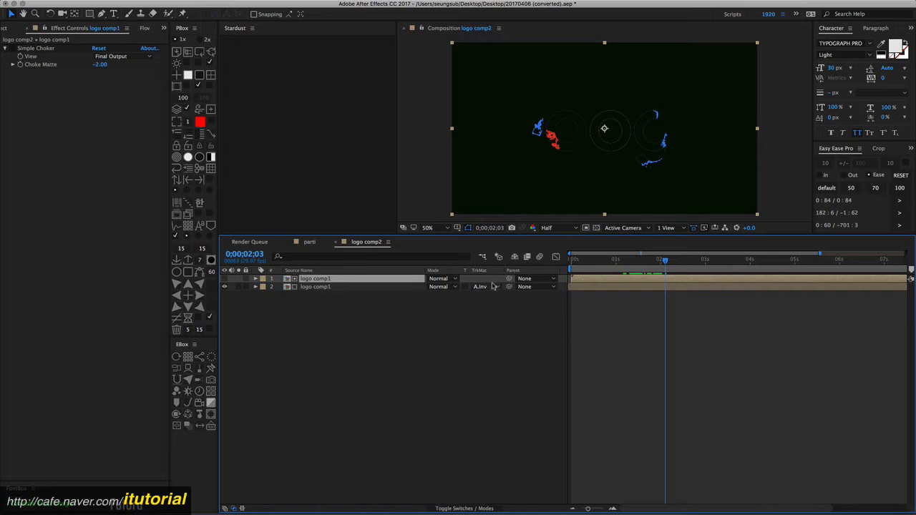
left_click(489, 286)
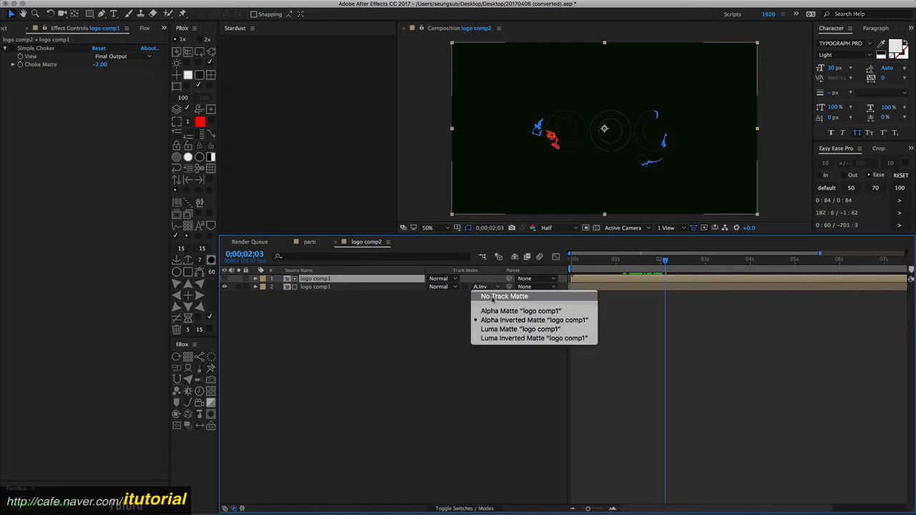
left_click(430, 310)
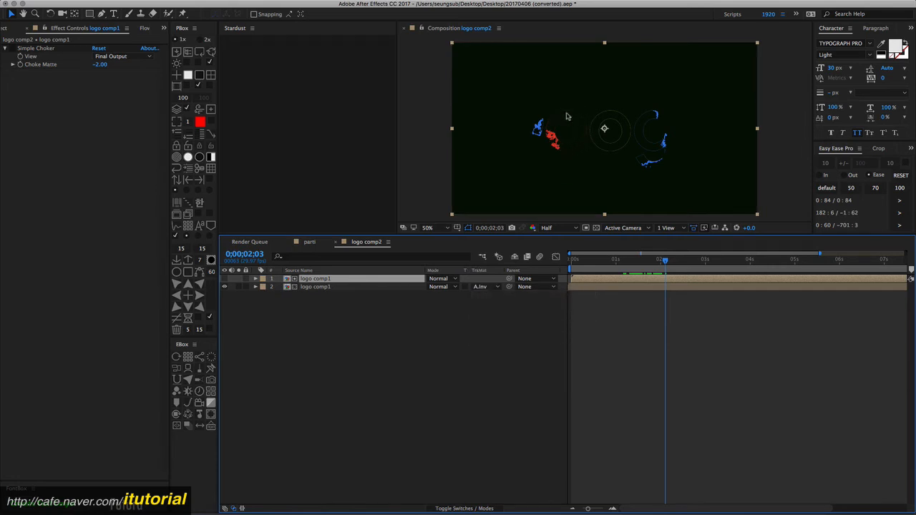
Re-enable Simple Choker on the upper logo comp1 layer in logo comp2, checking the parti composition before and after.
left_click(319, 242)
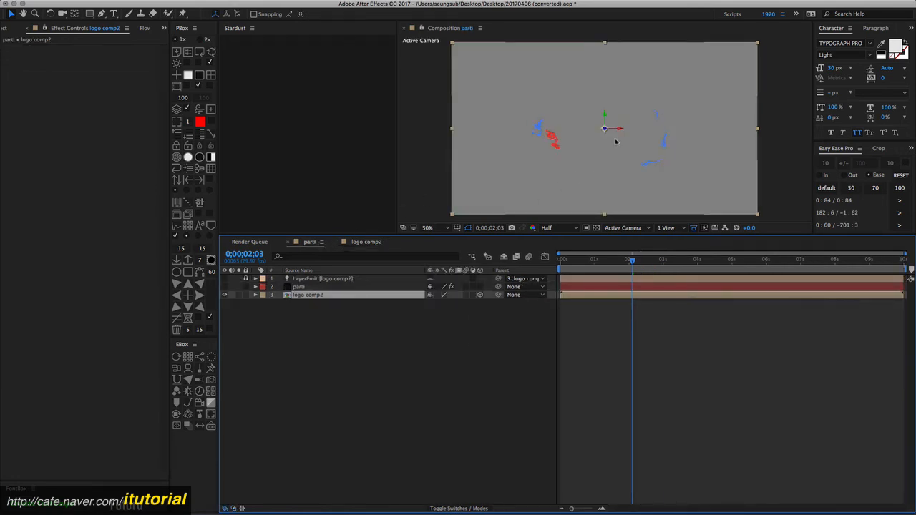
left_click(368, 243)
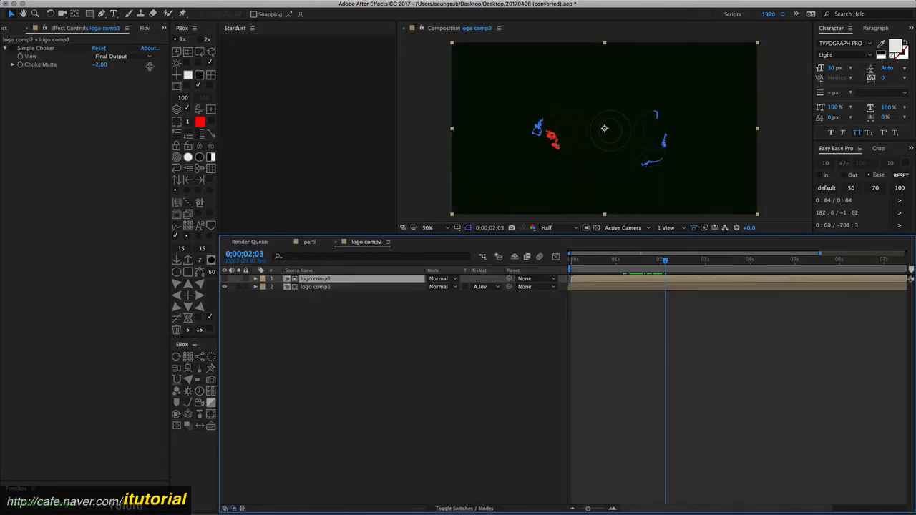
left_click(13, 51)
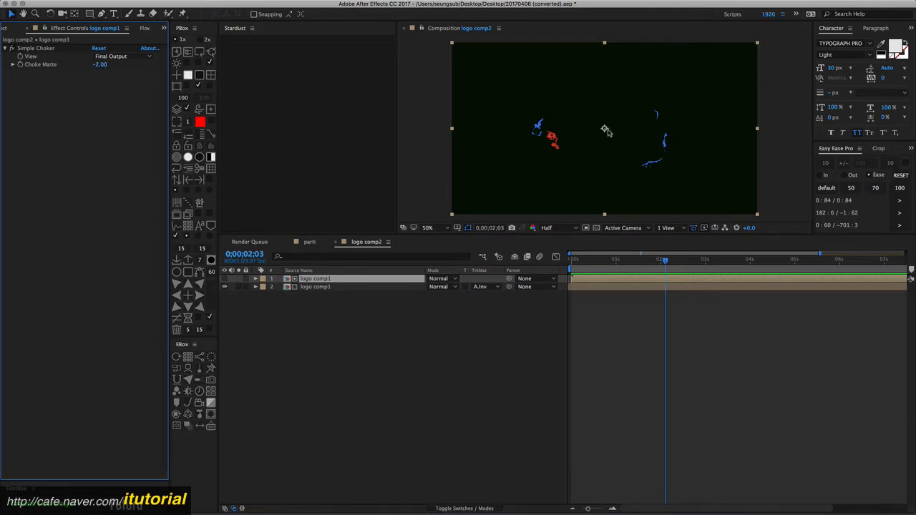
left_click(309, 242)
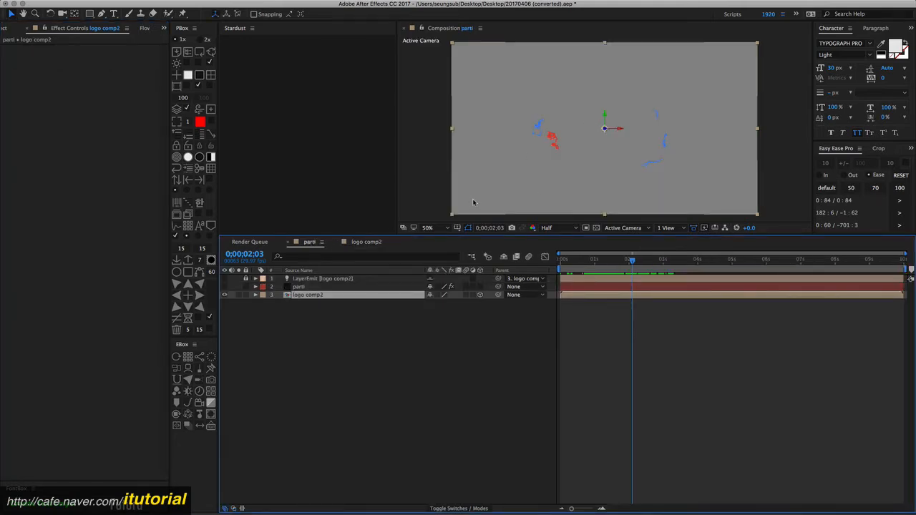
Return to logo comp2 and examine the Simple Choker effect on the upper logo comp1 layer.
left_click(365, 242)
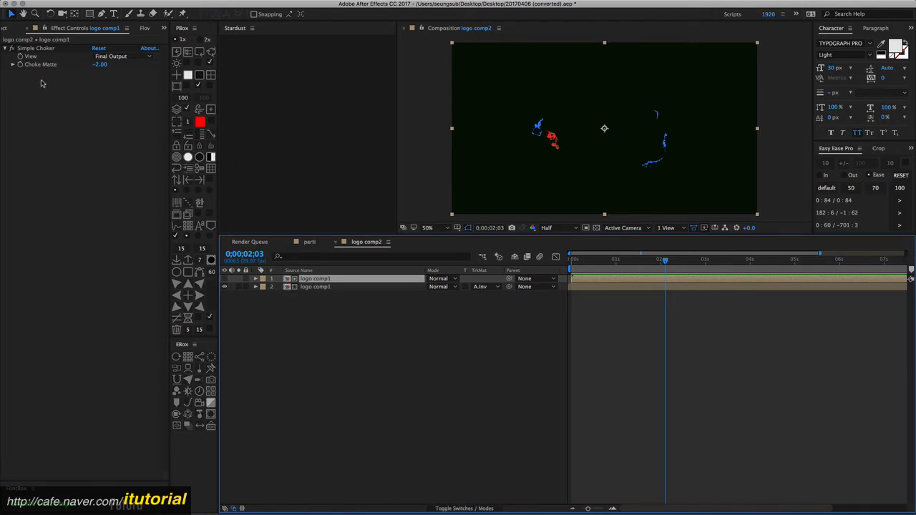
left_click(45, 57)
left_click(44, 50)
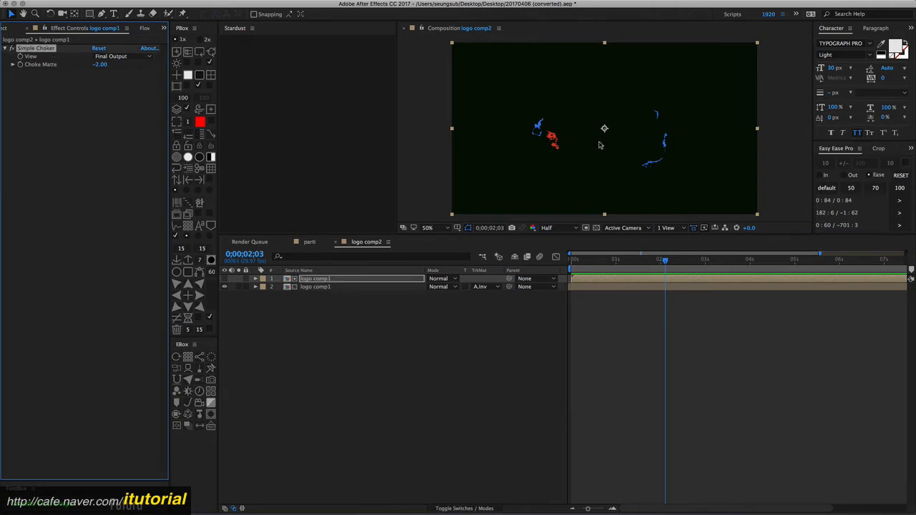
Examine the Particular Emitter settings on the parti layer in the parti composition, along with its source layer logo comp2.
left_click(309, 242)
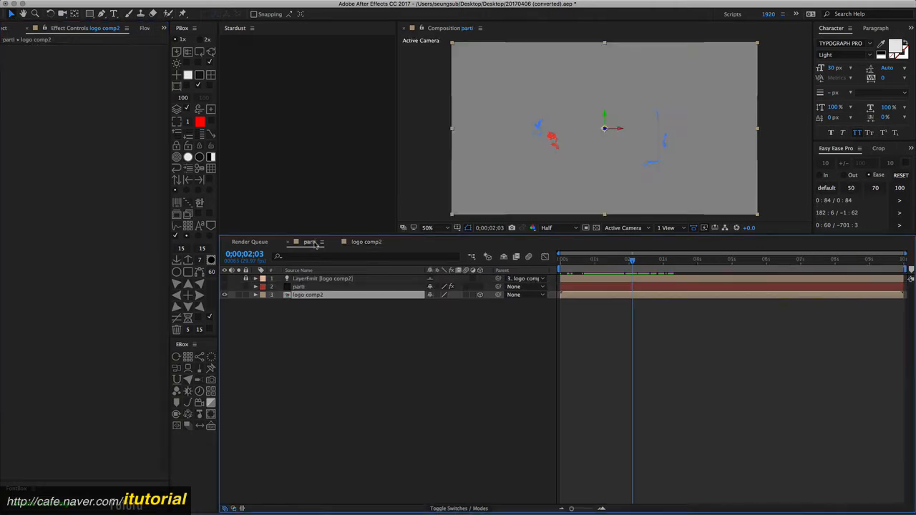
left_click(306, 287)
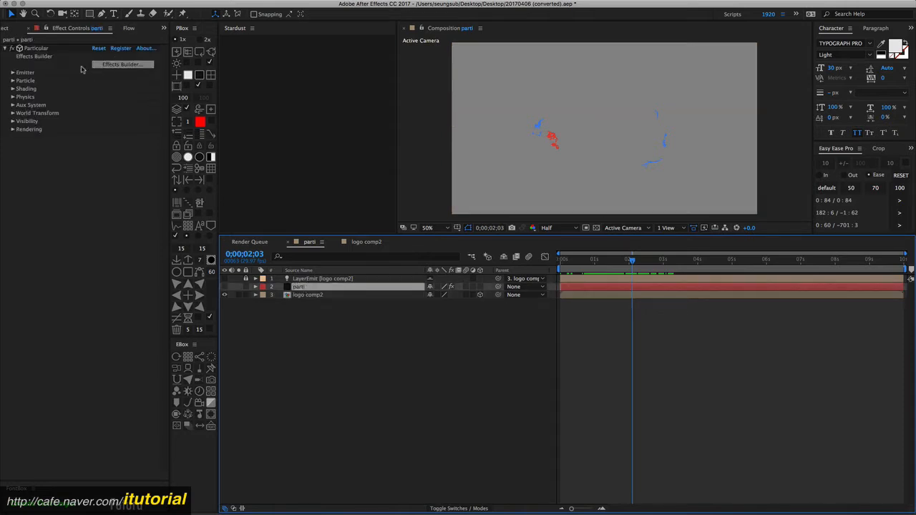
left_click(13, 72)
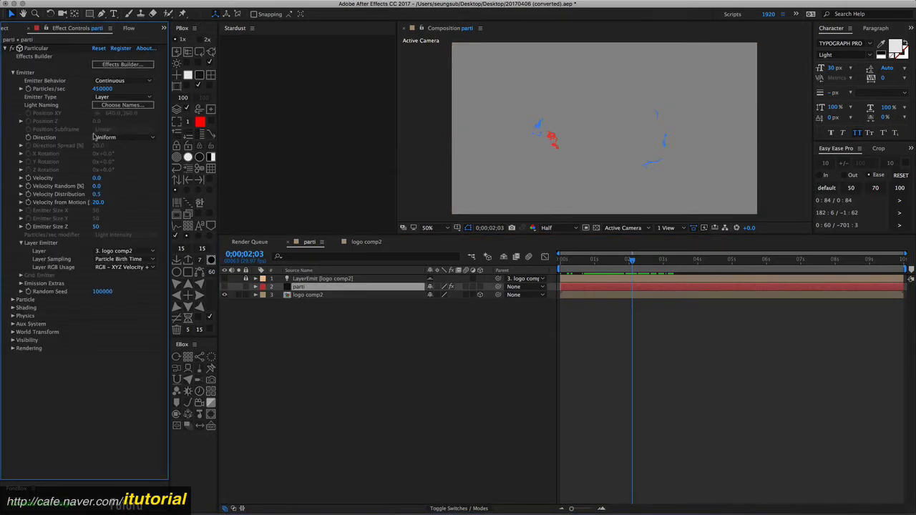
left_click(316, 296)
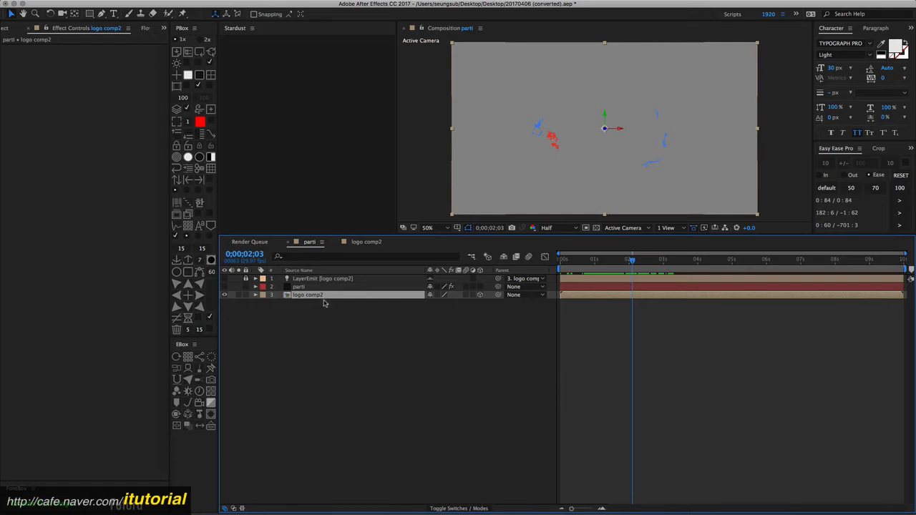
Add the Shape Layer 1 Comp 1 composition to parti as a layer directly above logo comp2.
left_click(318, 304)
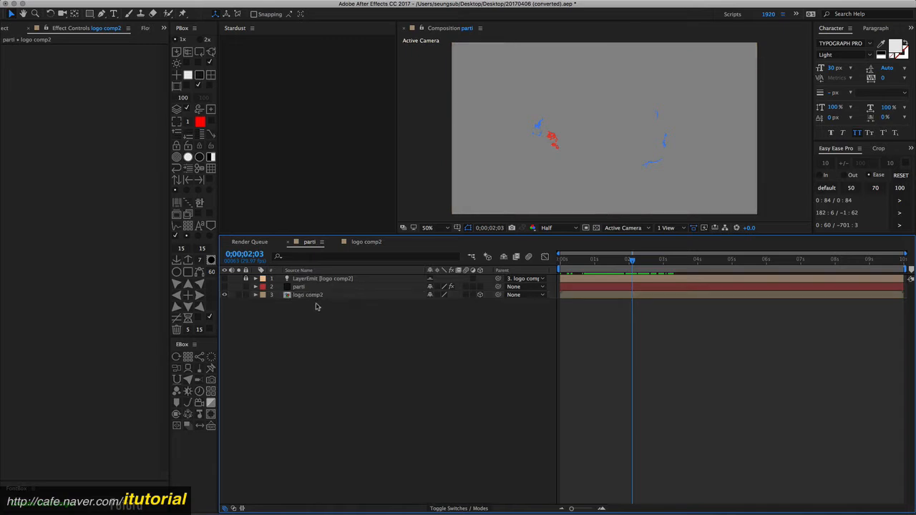
left_click(314, 297)
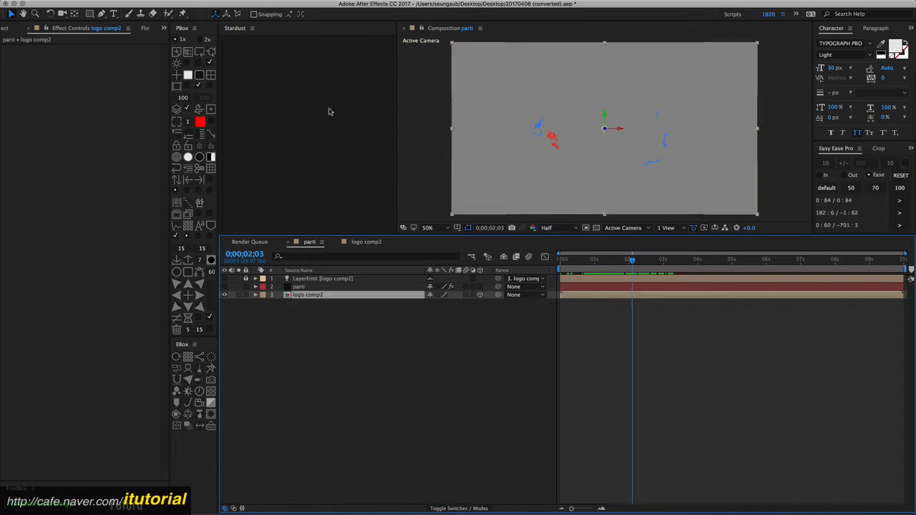
left_click(8, 28)
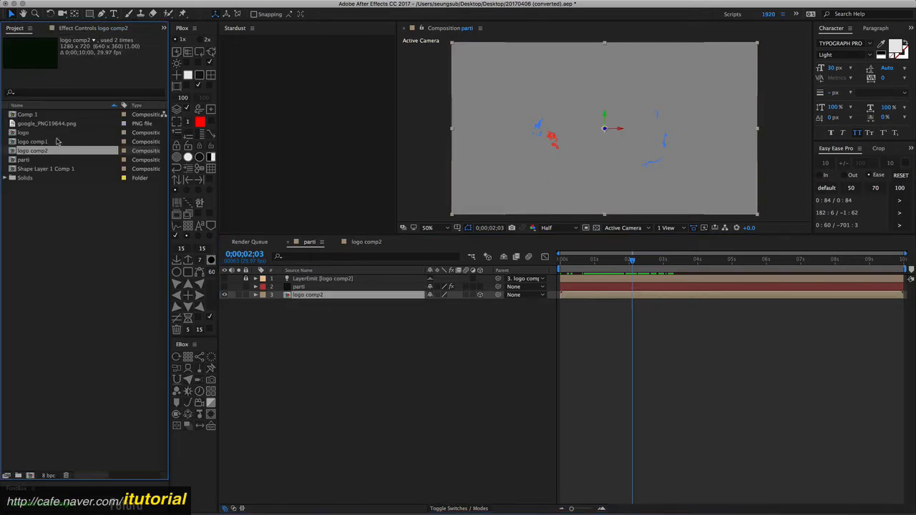
left_click(50, 169)
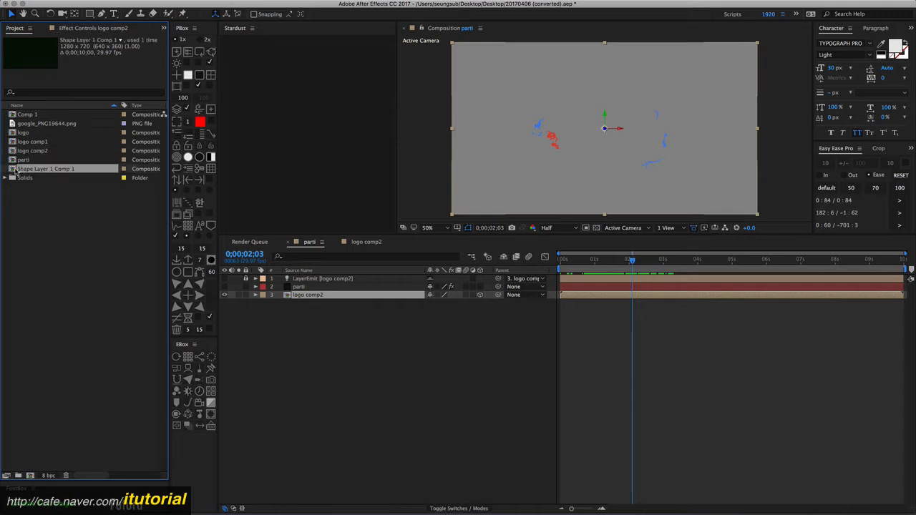
left_click_drag(15, 170, 322, 299)
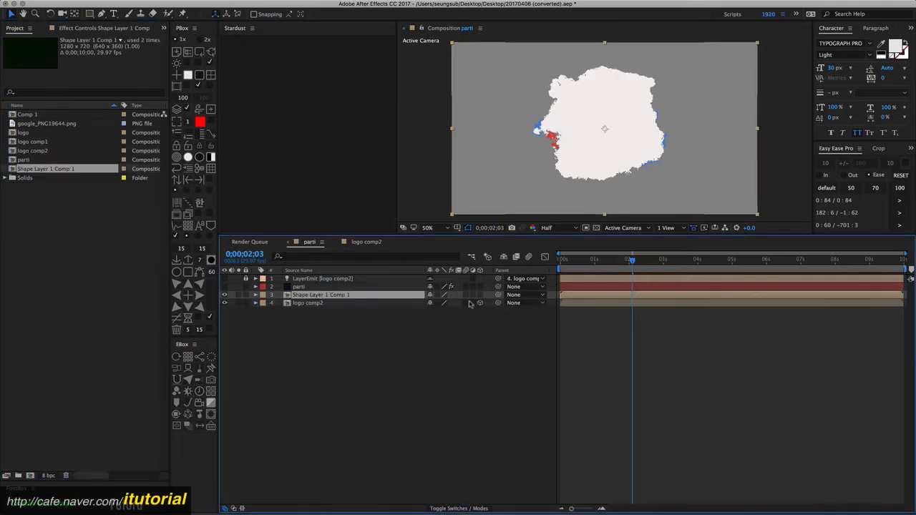
Shift the Shape Layer 1 Comp 1 layer to start about half a second in, previewing how it covers the logo pieces.
left_click_drag(575, 295, 584, 298)
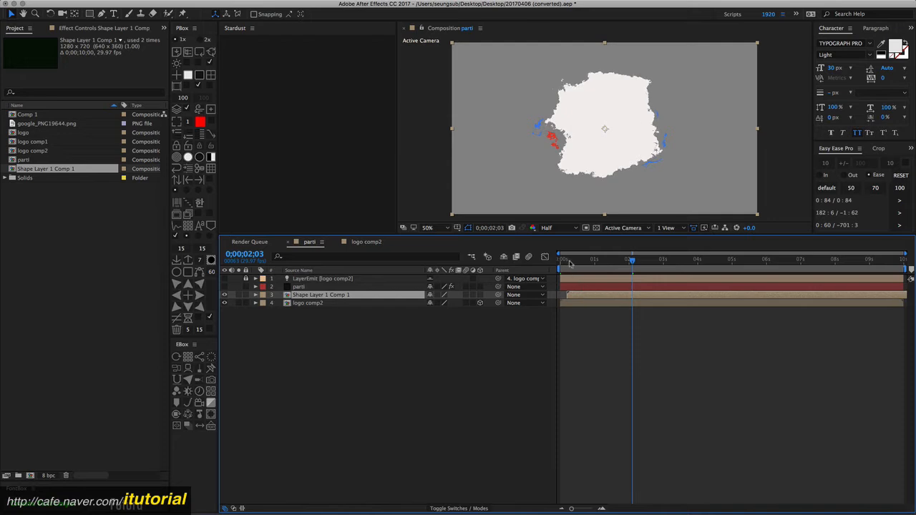
left_click(568, 262)
key("space")
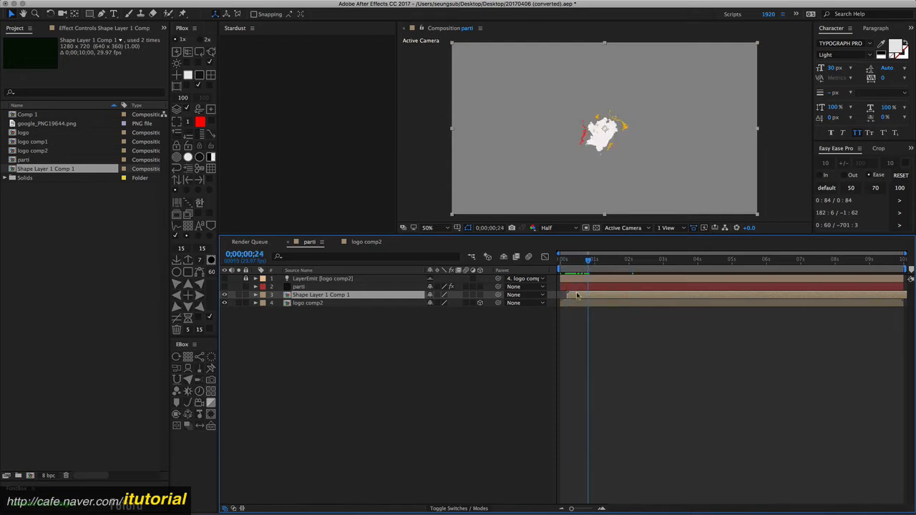
left_click_drag(577, 295, 589, 296)
left_click_drag(588, 262, 612, 261)
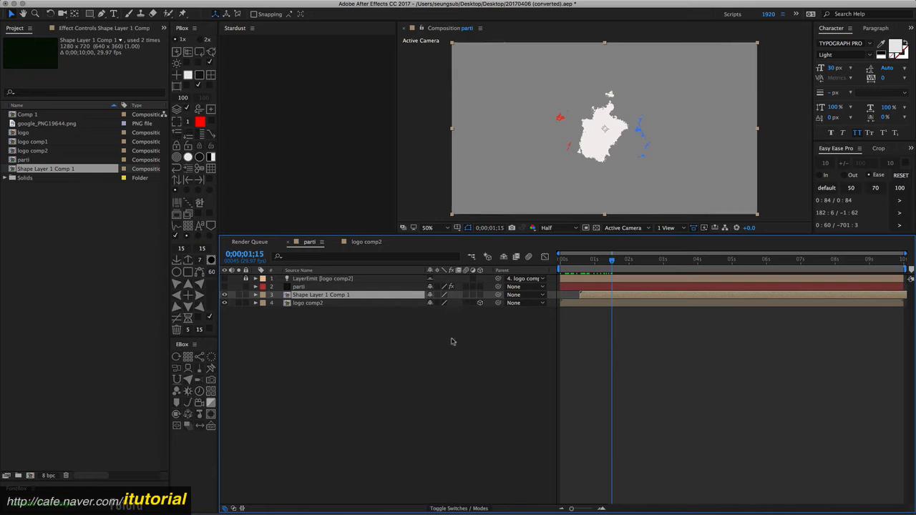
Set logo comp2's track matte to Alpha Inverted Matte "Shape Layer 1 Comp 1" and check the frames up to 0;00;02;00.
left_click(462, 509)
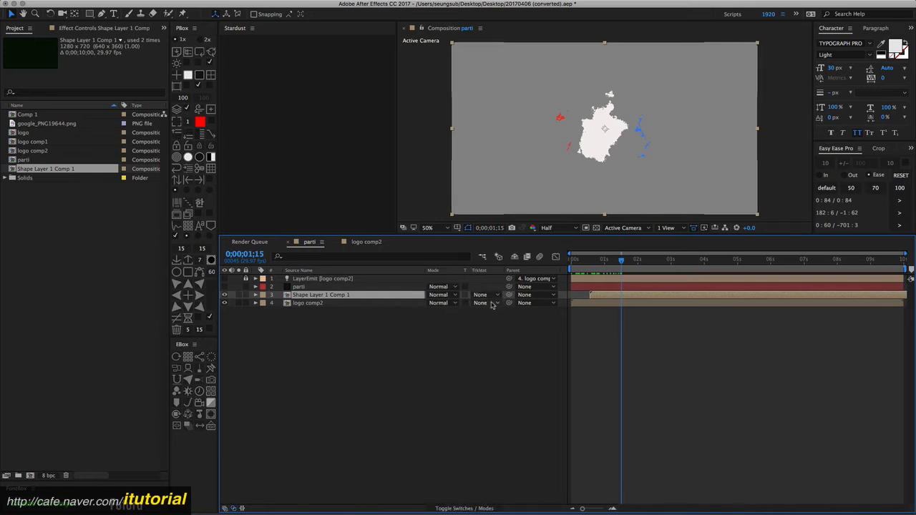
left_click(494, 303)
left_click(496, 336)
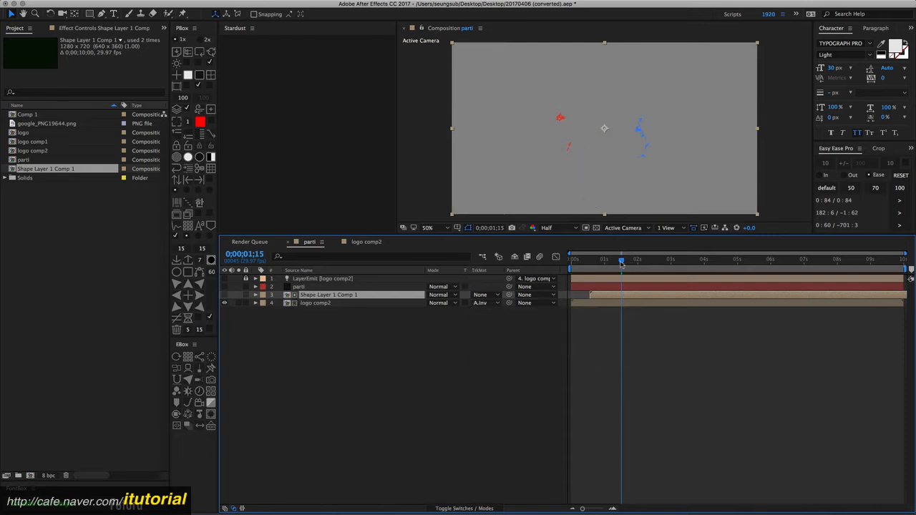
left_click_drag(621, 264, 637, 262)
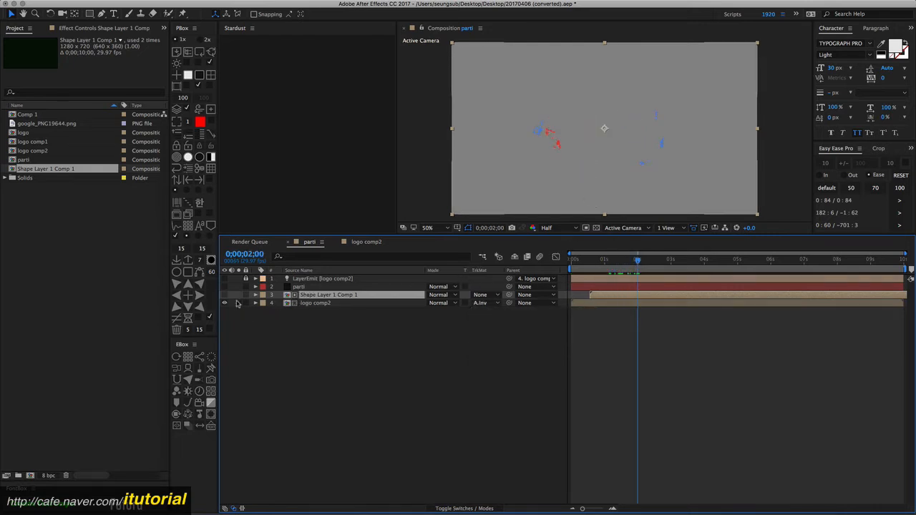
Remove logo comp2's track matte, reapply Alpha Inverted Matte "Shape Layer 1 Comp 1", and scrub through the animation to compare.
left_click(487, 304)
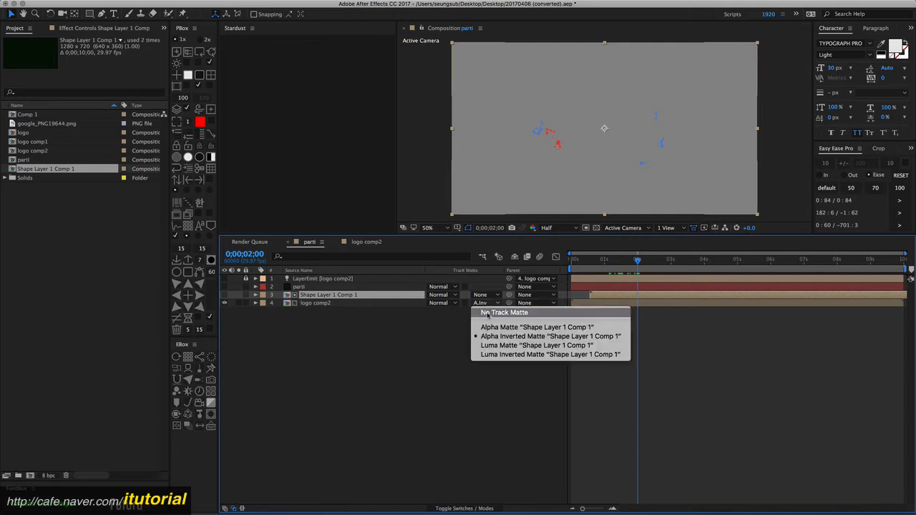
left_click(485, 314)
left_click(485, 303)
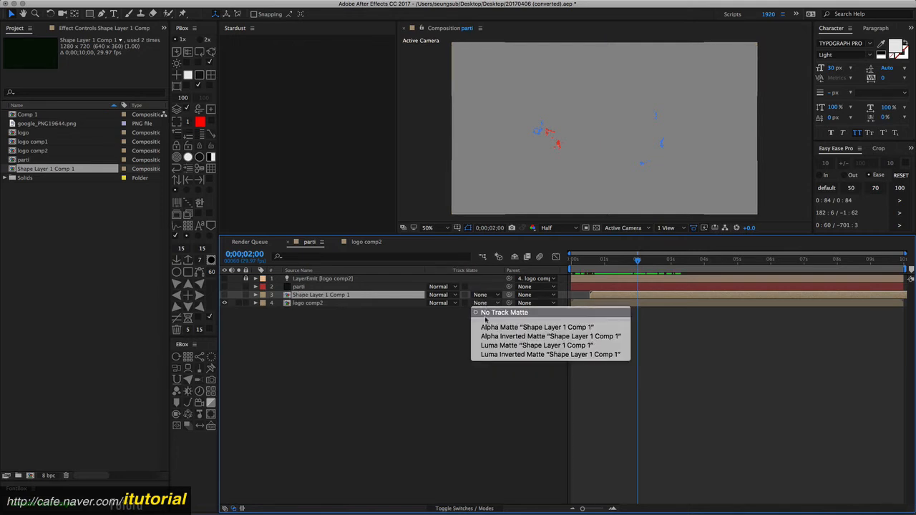
left_click(485, 334)
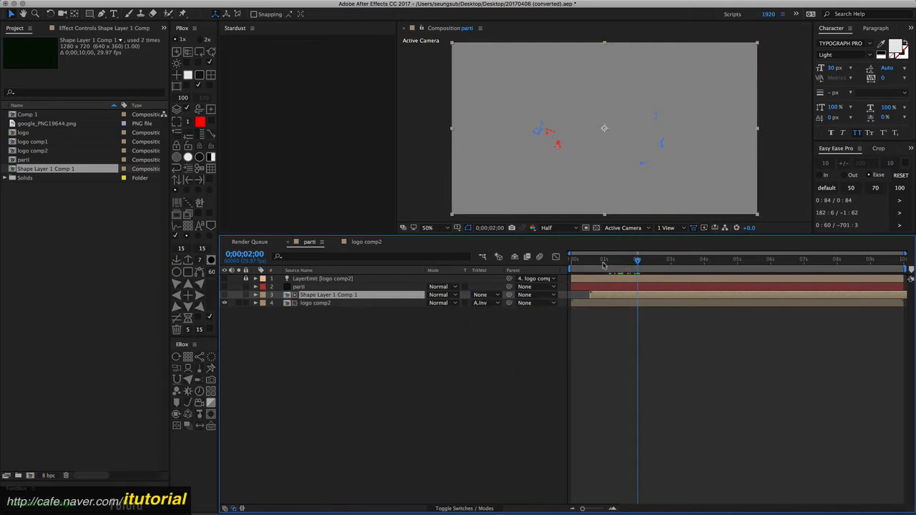
left_click_drag(603, 265, 640, 266)
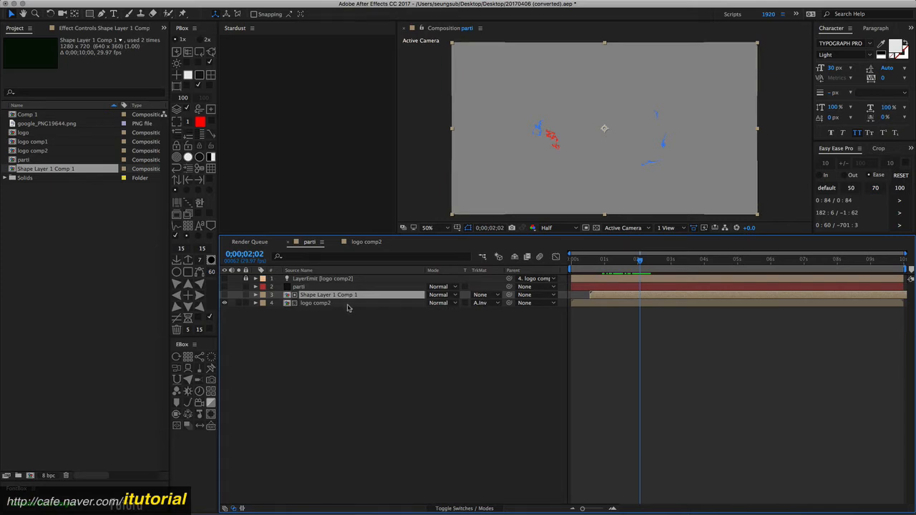
Delete the Shape Layer 1 Comp 1 layer from the parti composition and scrub through the frames before two seconds.
left_click(324, 303, "shift")
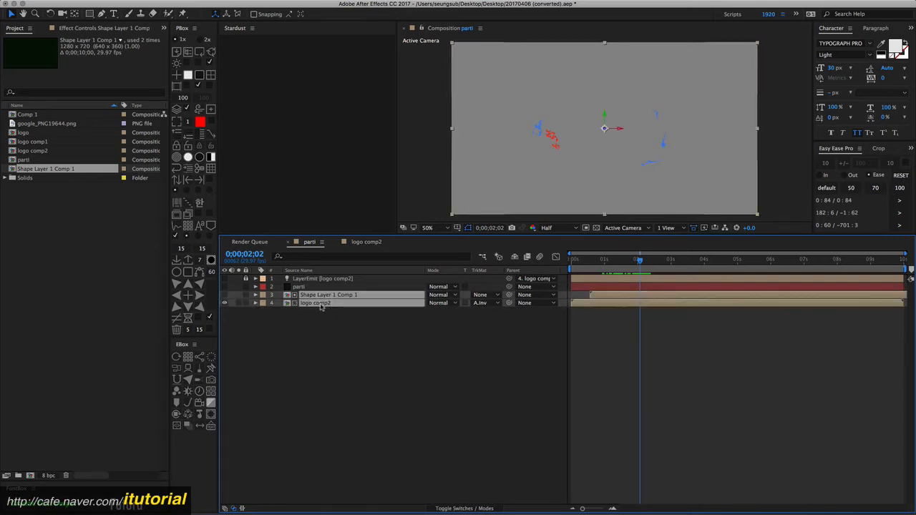
left_click(321, 319)
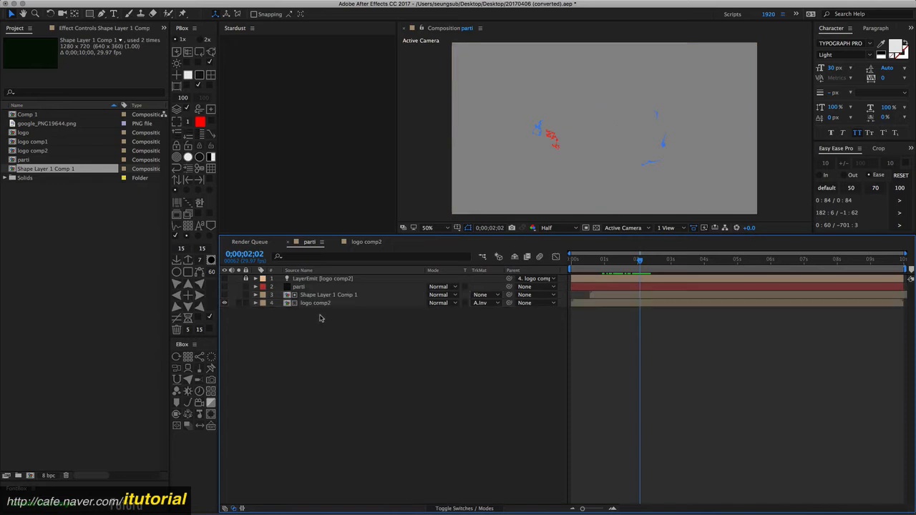
left_click(321, 296)
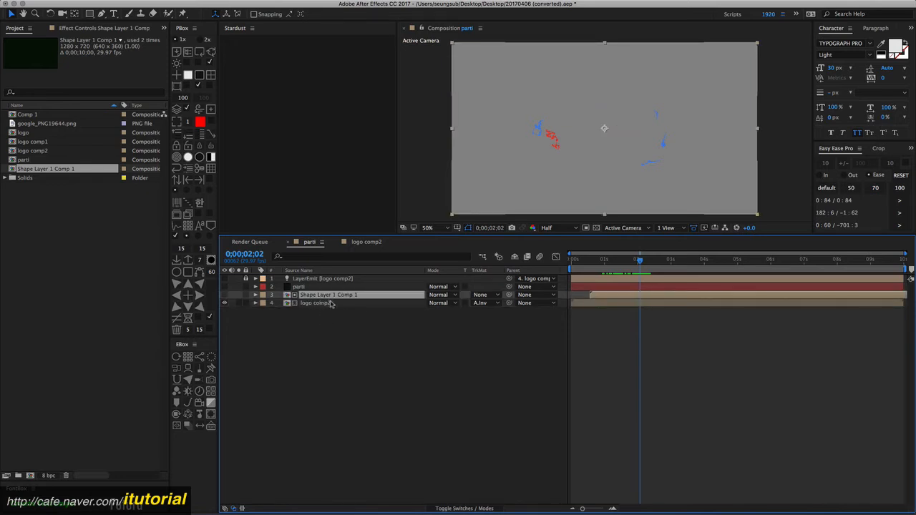
key("Delete")
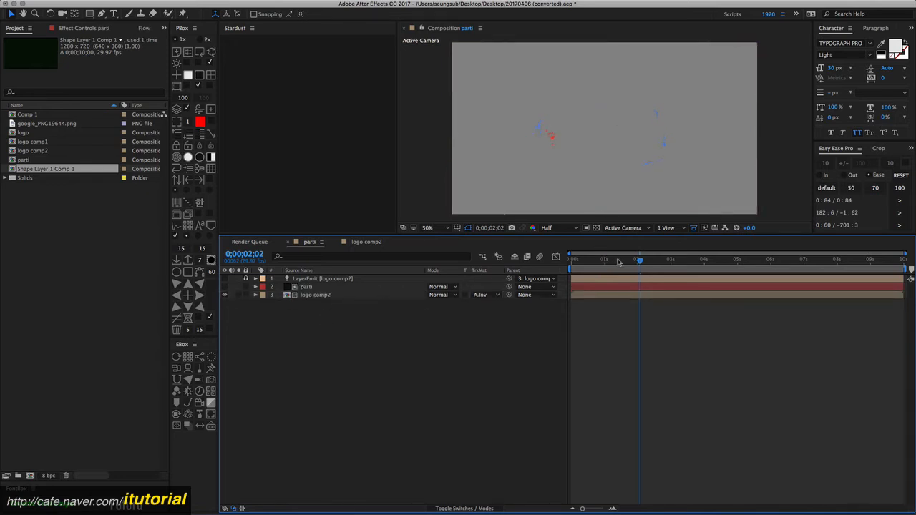
left_click_drag(618, 262, 625, 261)
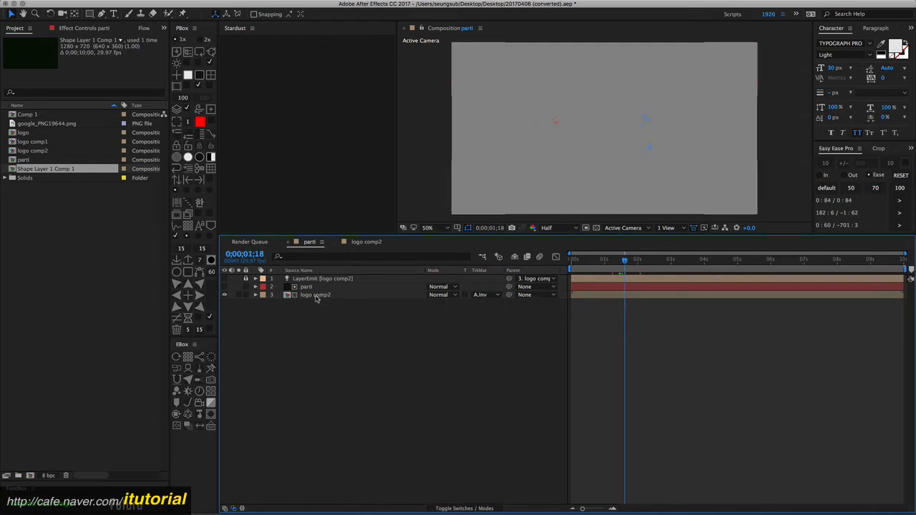
Disable the Simple Choker effect on the upper logo comp1 layer in logo comp2.
left_click(366, 242)
left_click(325, 279)
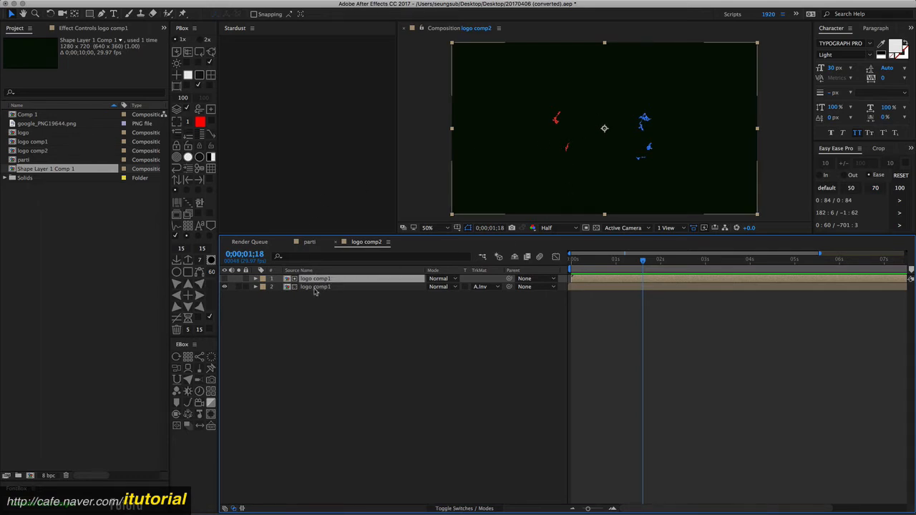
left_click(115, 29)
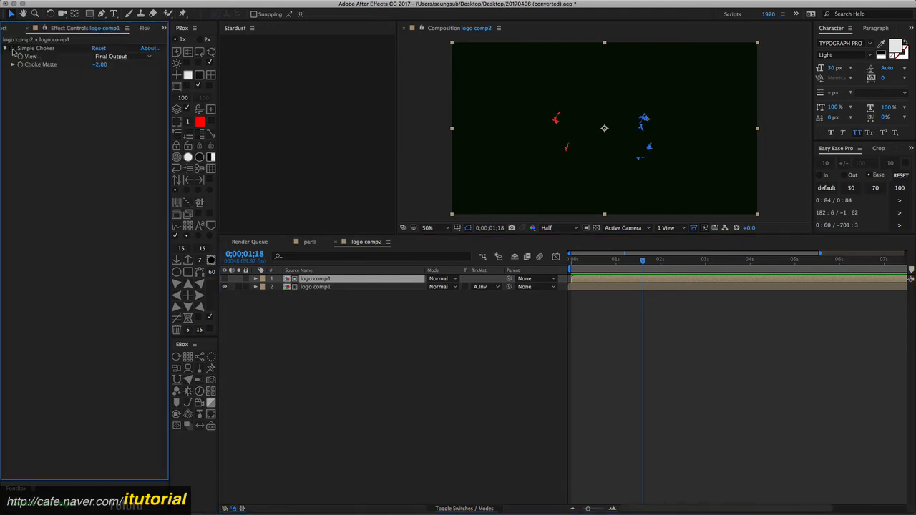
left_click(13, 48)
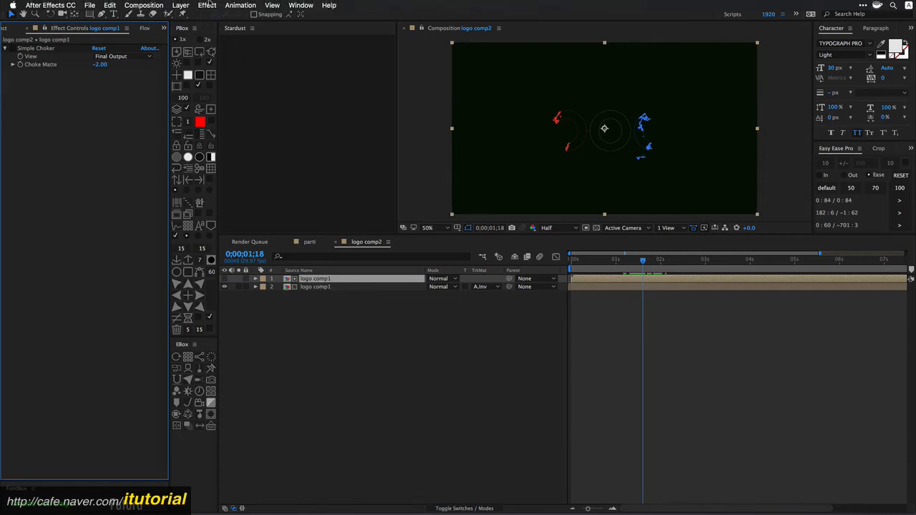
Apply the Minimax effect to the upper logo comp1 layer with Channel set to Alpha and Radius set to 1.
left_click(203, 6)
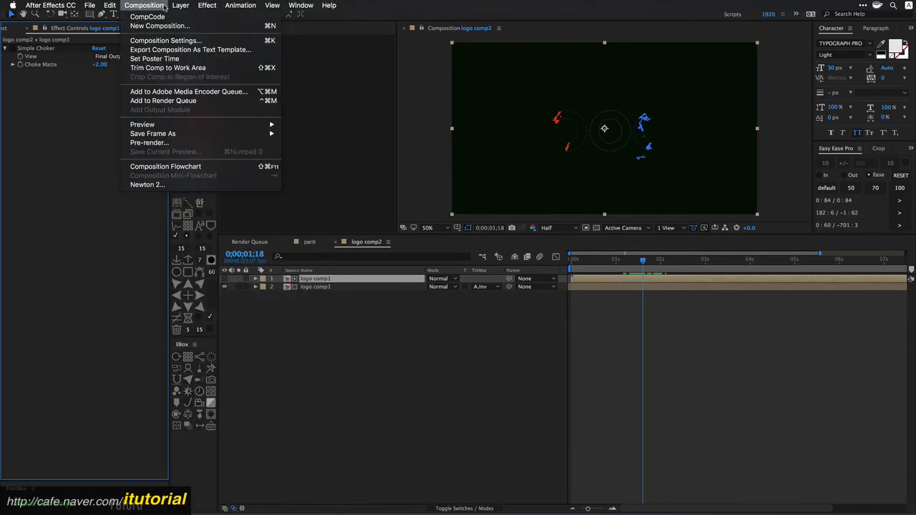
mouse_move(208, 7)
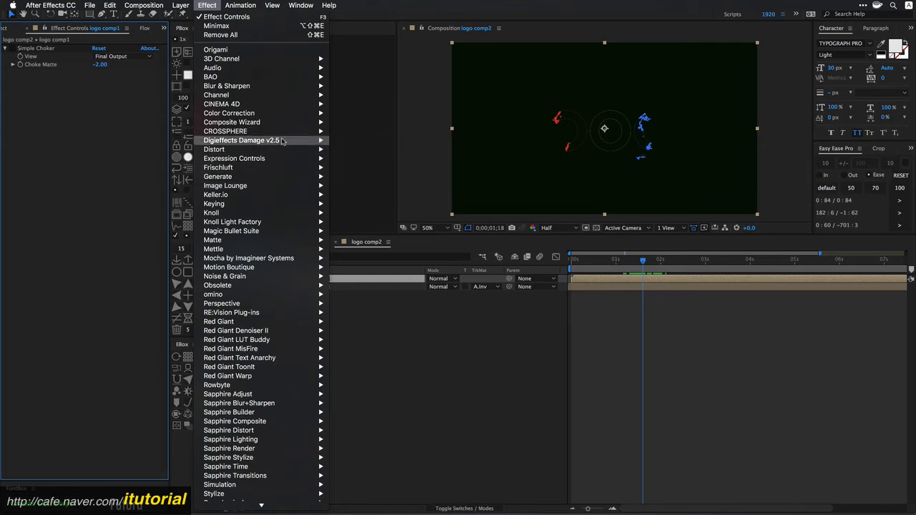
mouse_move(326, 98)
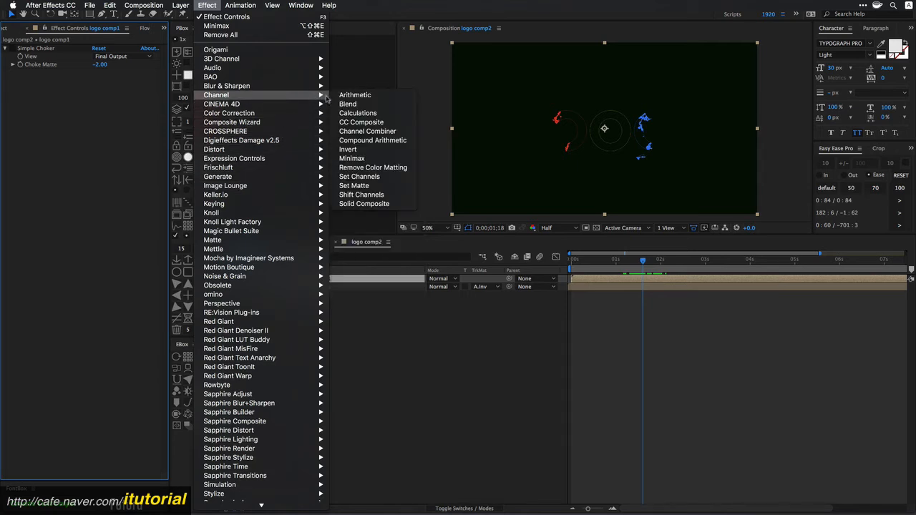
left_click(358, 158)
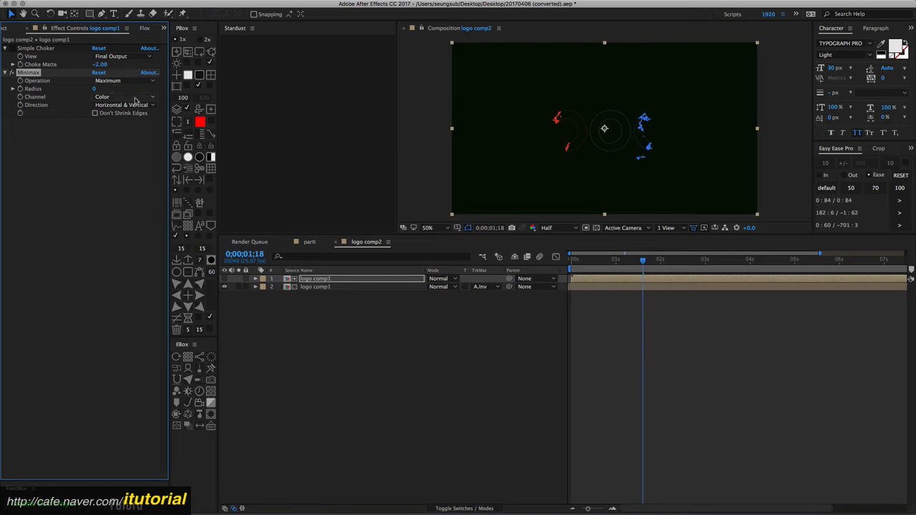
left_click(133, 97)
left_click(112, 152)
left_click(98, 89)
type("1")
key("Return")
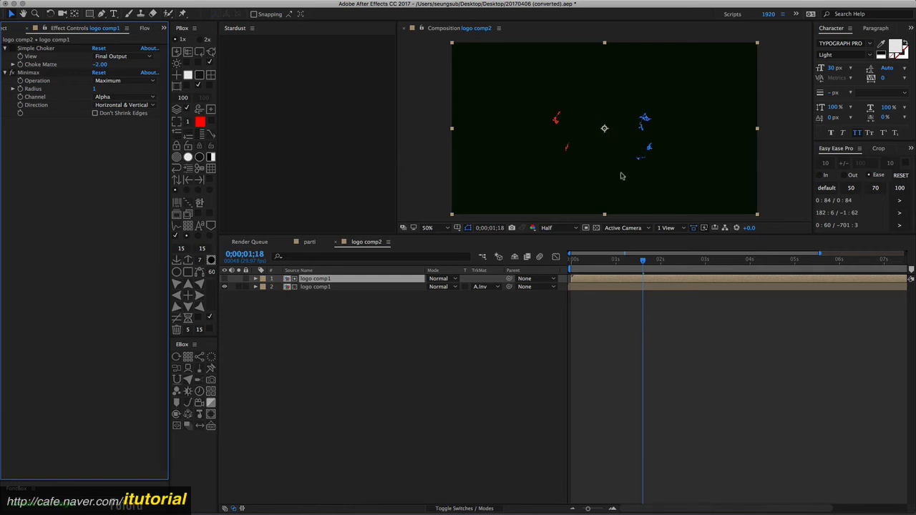
Set the Minimax Radius on the upper logo comp1 layer to 2 and check the logo edges around 0;00;01;24.
left_click(596, 228)
left_click(596, 228)
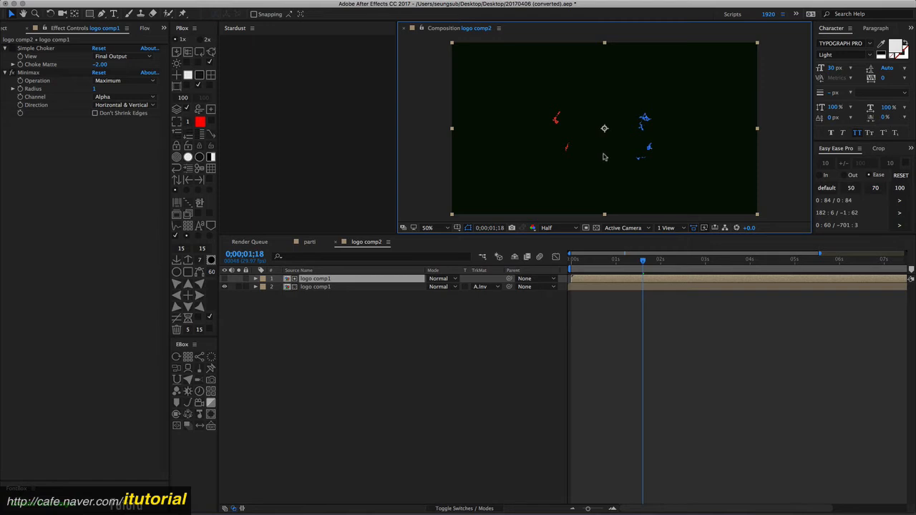
key("slash")
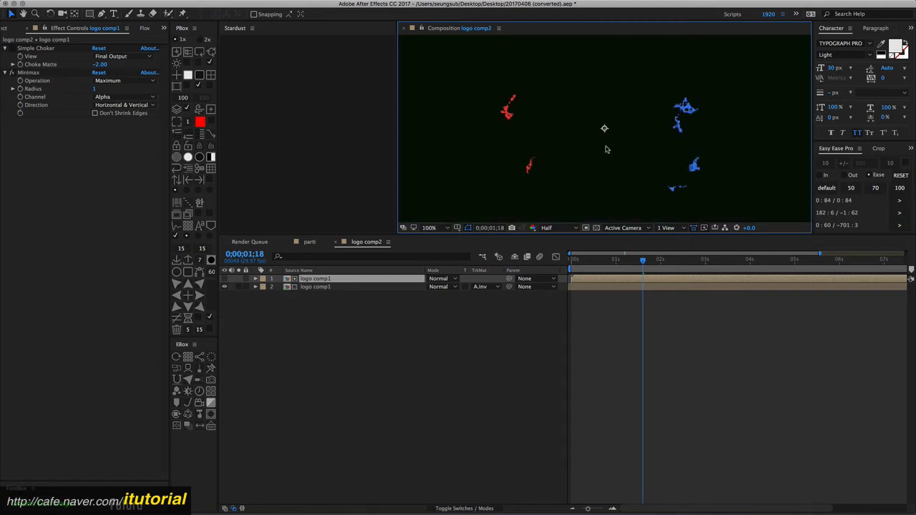
left_click(95, 89)
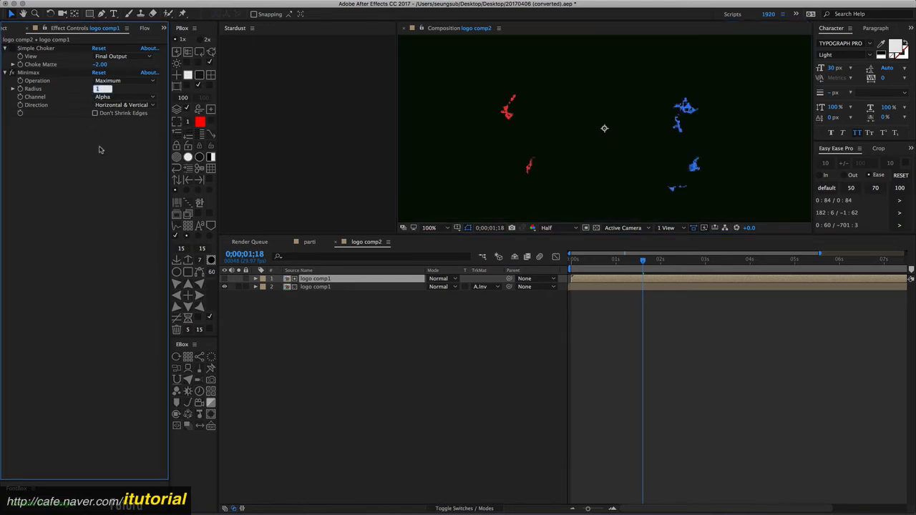
type("2")
key("Return")
mouse_move(641, 262)
left_mouse_down()
mouse_move(609, 263)
mouse_move(648, 267)
left_mouse_up()
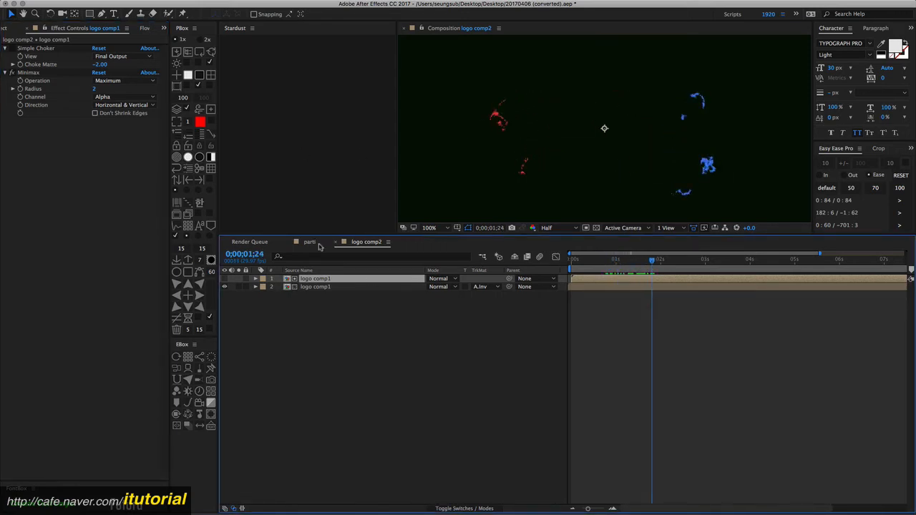
Compare the logo outlines with Minimax and Simple Choker toggled, leaving Minimax enabled and Simple Choker disabled.
left_click(20, 73)
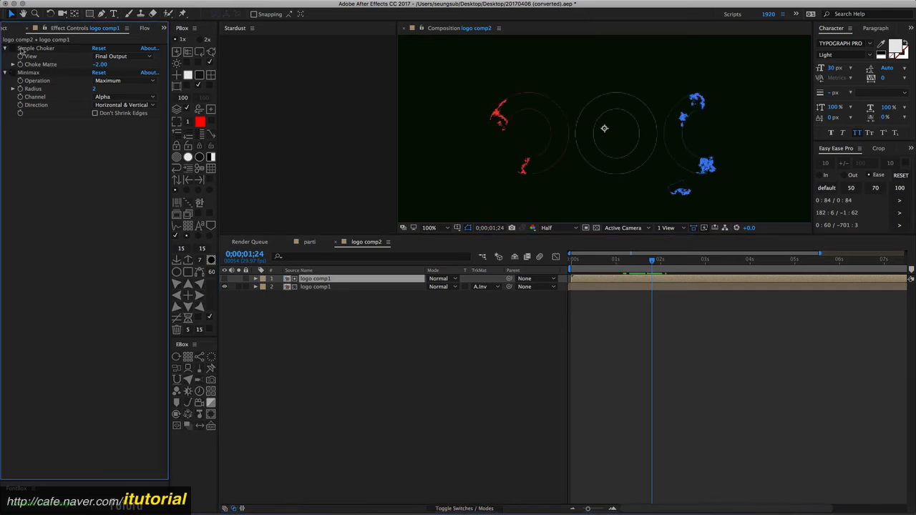
left_click(11, 48)
left_click(11, 49)
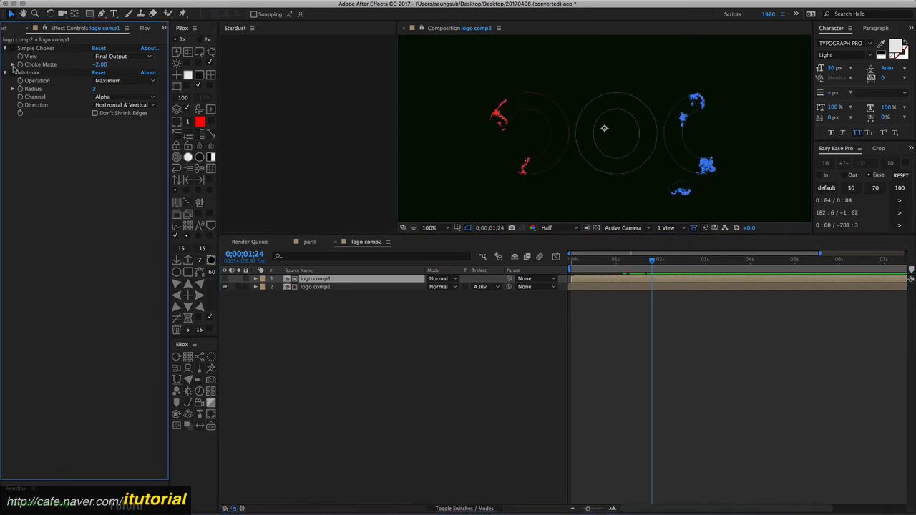
left_click(12, 72)
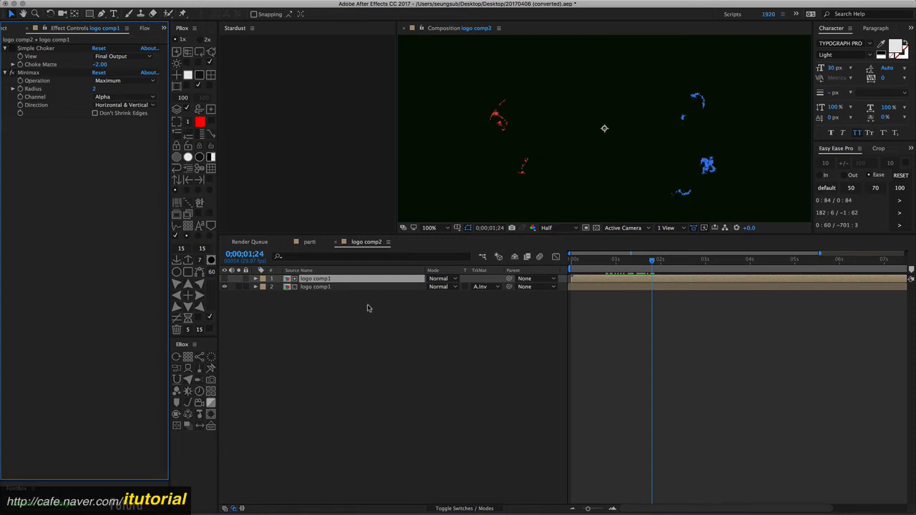
Change the background colour of the parti composition to black.
left_click(309, 245)
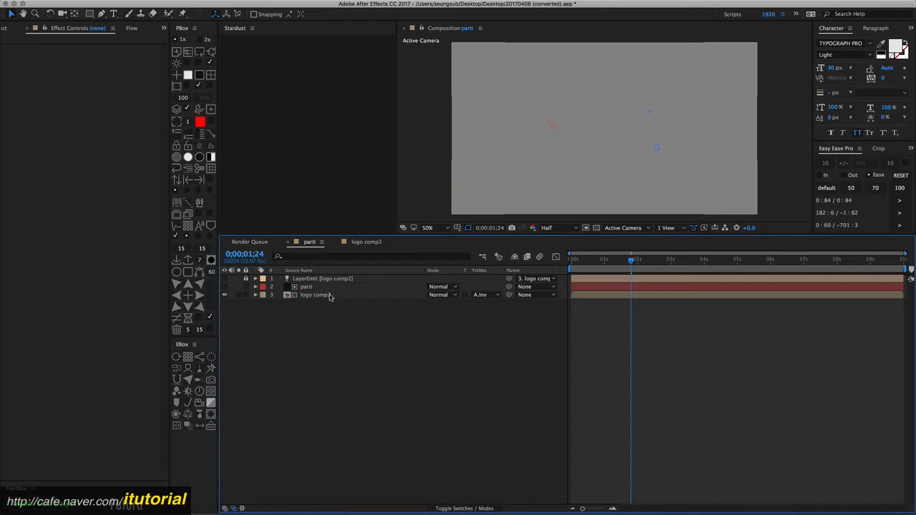
left_click(200, 54)
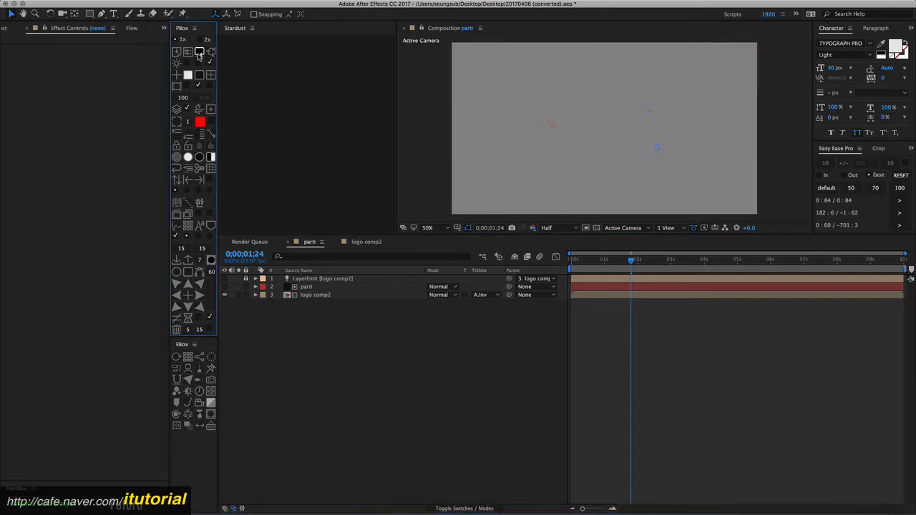
left_click(200, 54)
left_click(200, 54)
left_click(199, 55)
Show the parti layer and scrub through its particles up to 0;00;06;19.
left_click(224, 286)
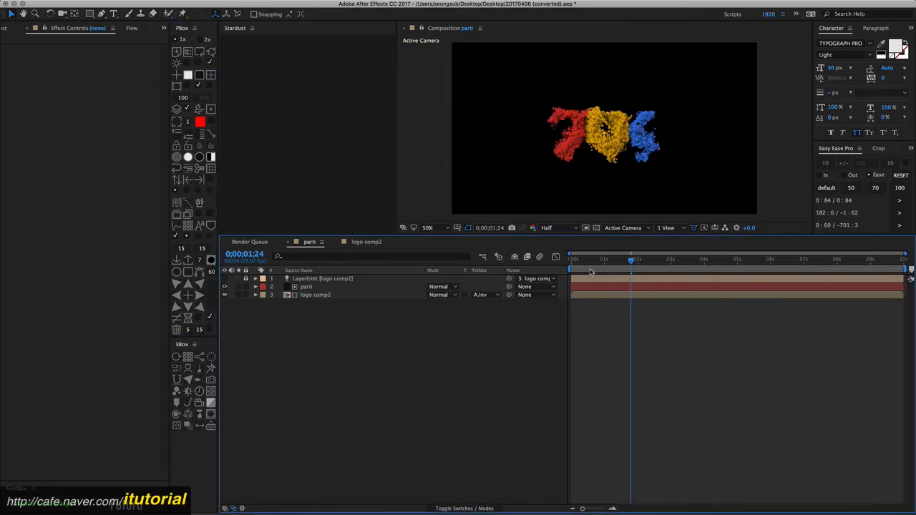
left_click_drag(615, 261, 719, 269)
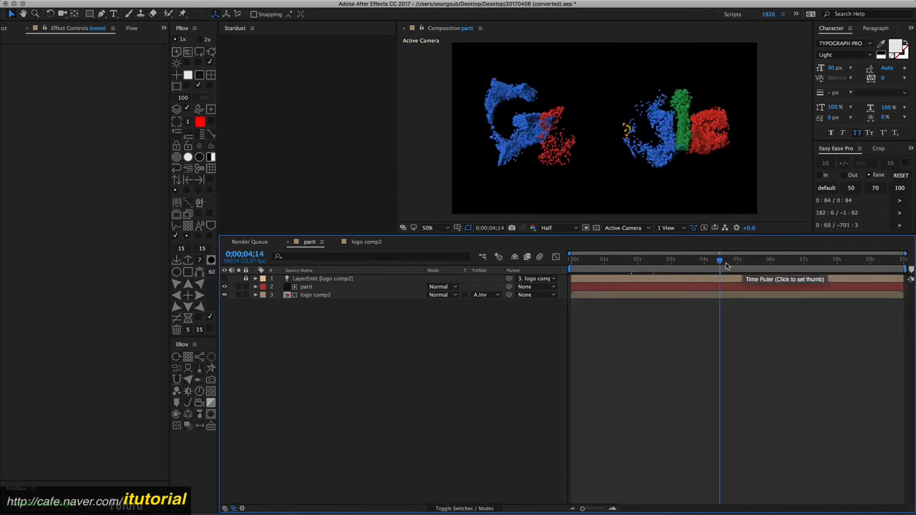
left_click_drag(721, 265, 791, 262)
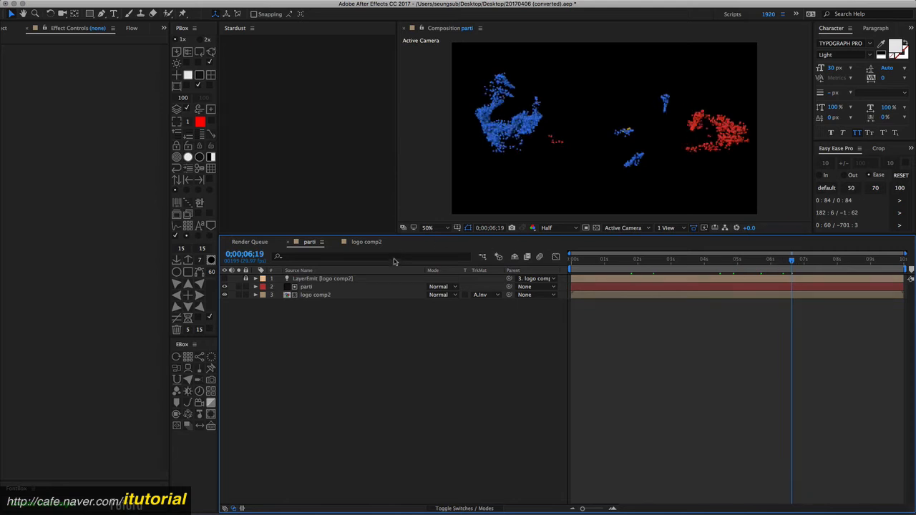
In logo comp2, compare the logo outlines at 0;00;03;06 with Minimax off and on, leaving Minimax enabled.
left_click(364, 242)
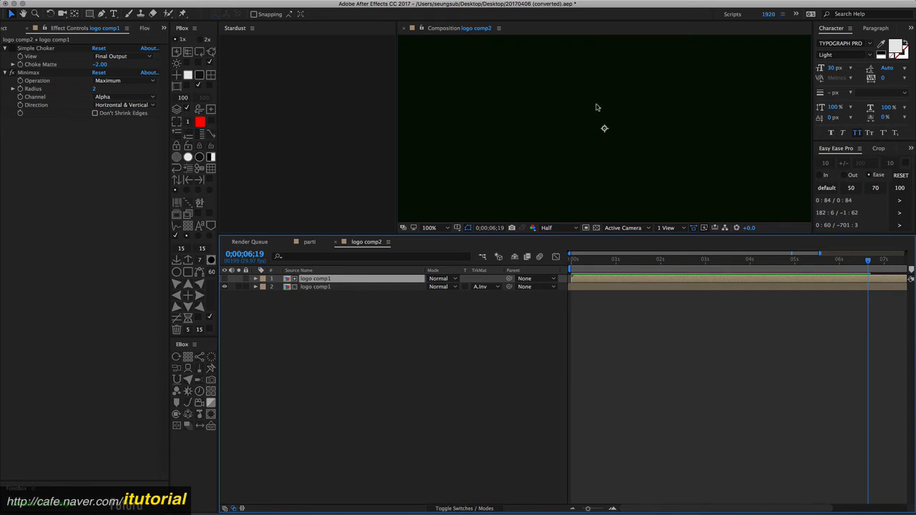
left_click(714, 259)
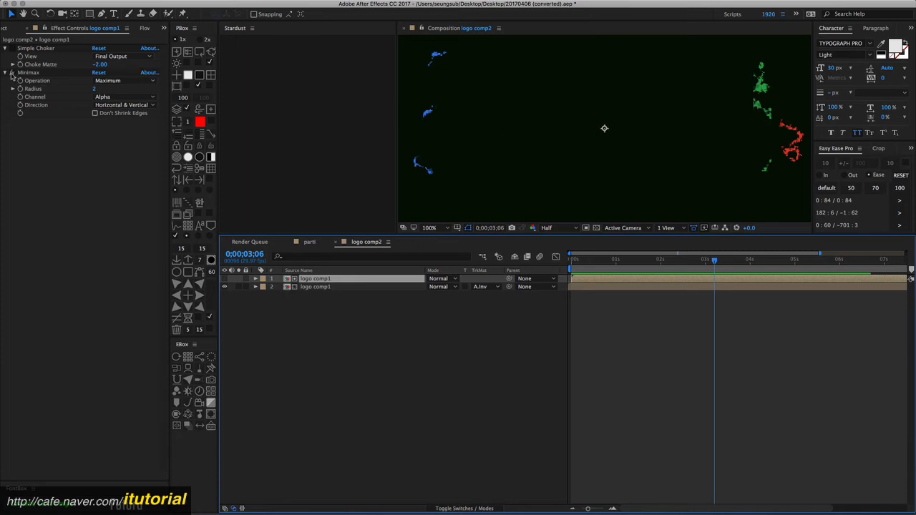
left_click(13, 52)
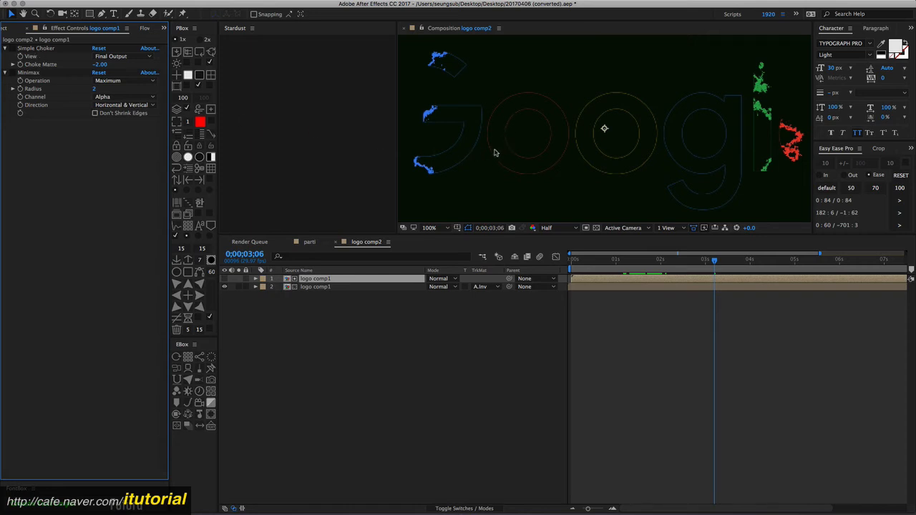
left_click(11, 73)
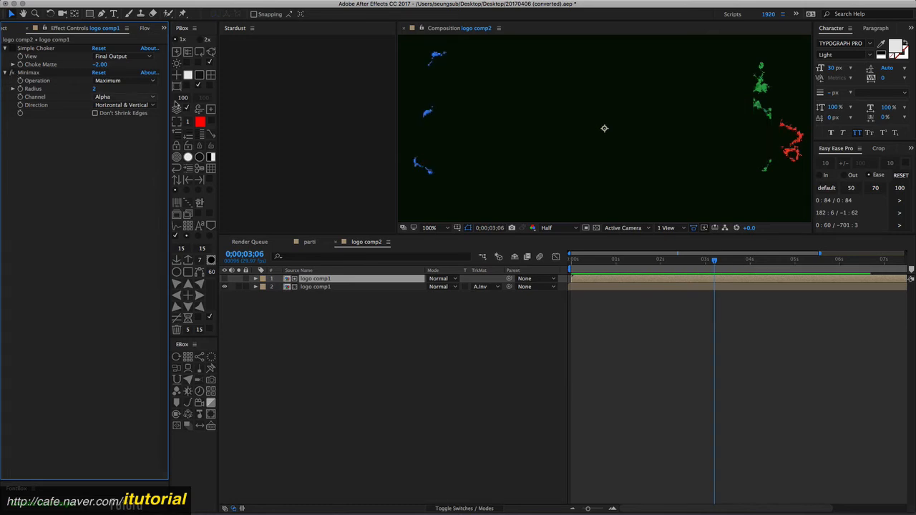
Shift the upper logo comp1 matte layer a few frames later in time, checking the visible logo pieces at 0;00;02;06, 0;00;01;13 and 0;00;01;00.
left_click_drag(688, 262, 670, 262)
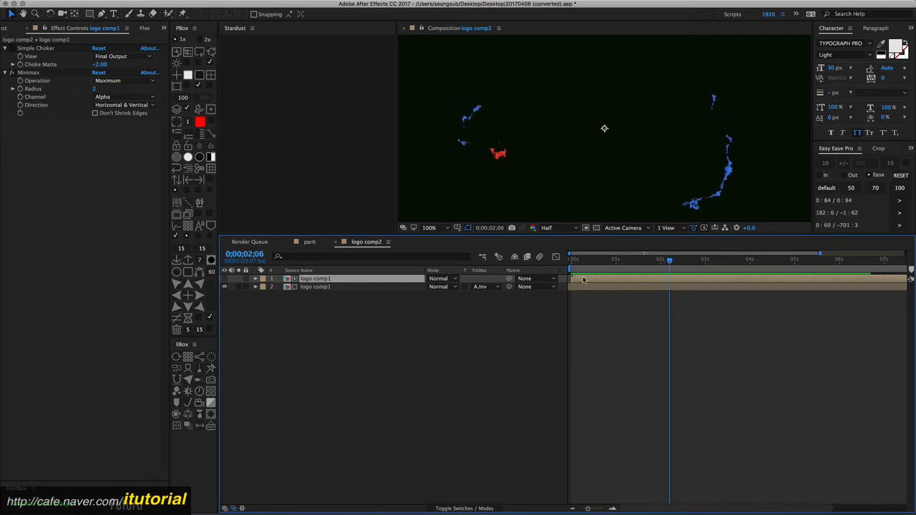
left_click_drag(583, 279, 586, 279)
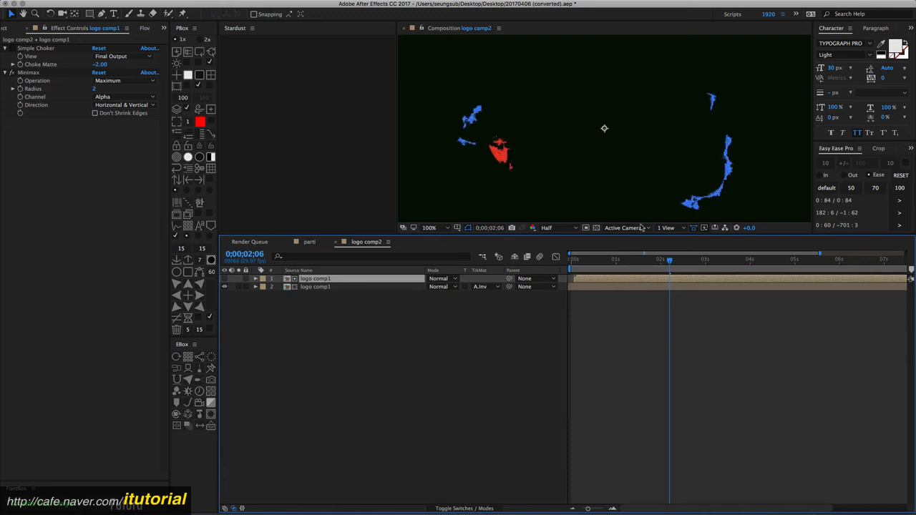
left_click(634, 259)
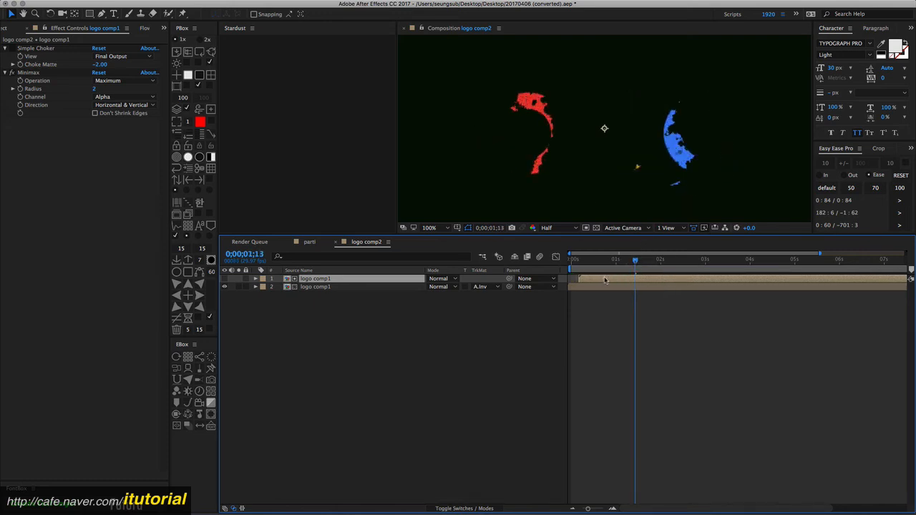
left_click(612, 261)
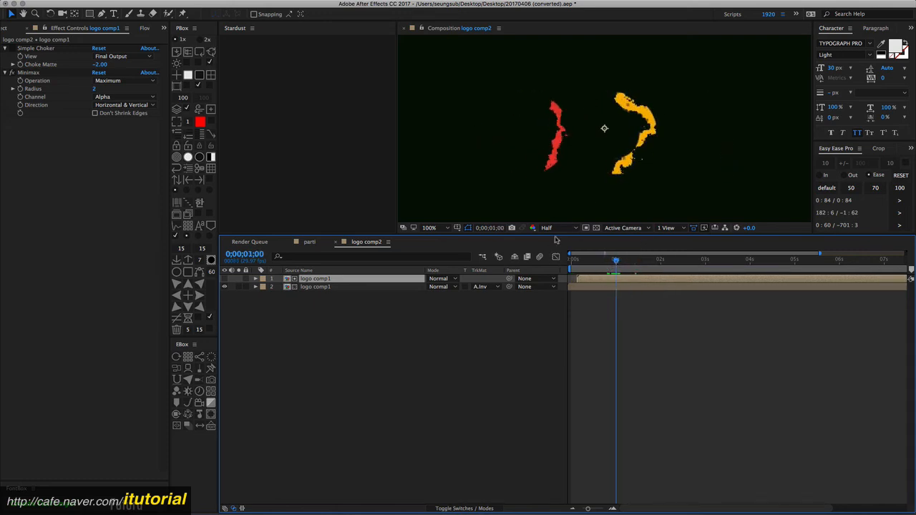
Review the particles in the parti composition by scrubbing to 0;00;05;23 and back to 0;00;04;00.
left_click(315, 244)
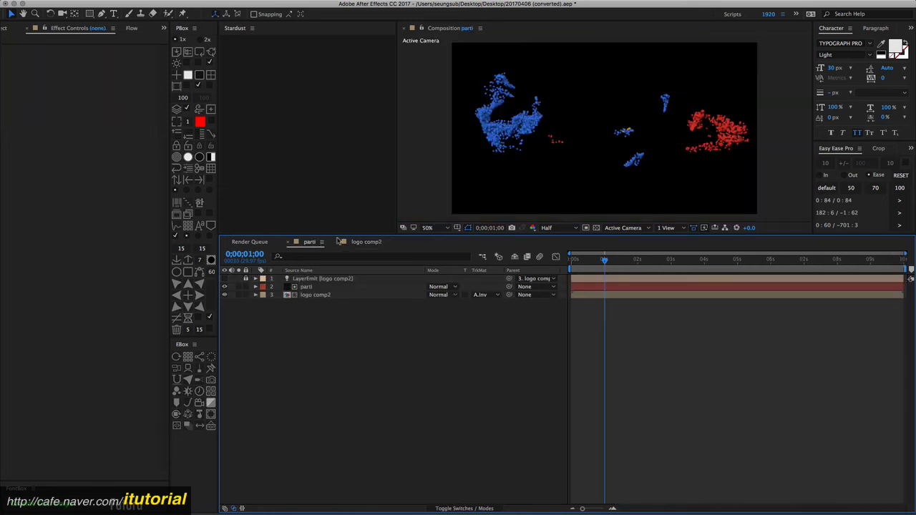
left_click(656, 260)
left_click_drag(664, 263, 763, 261)
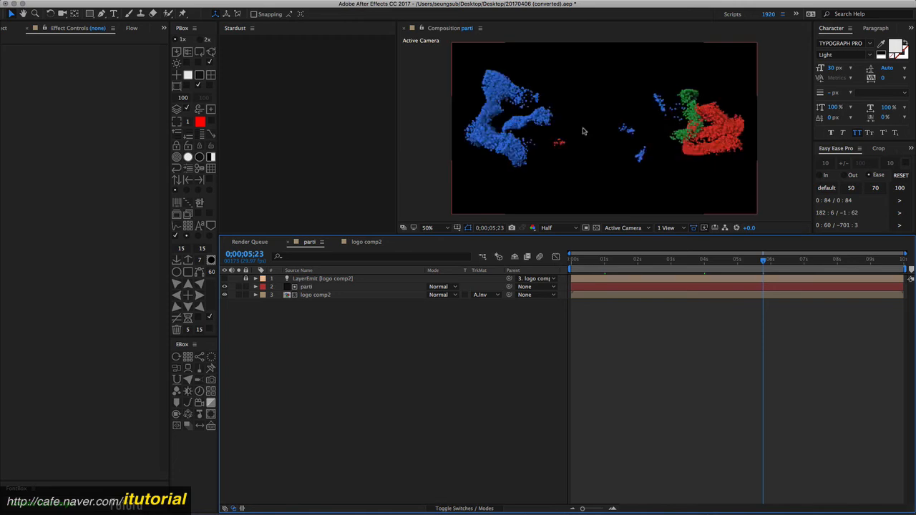
left_click_drag(711, 261, 704, 262)
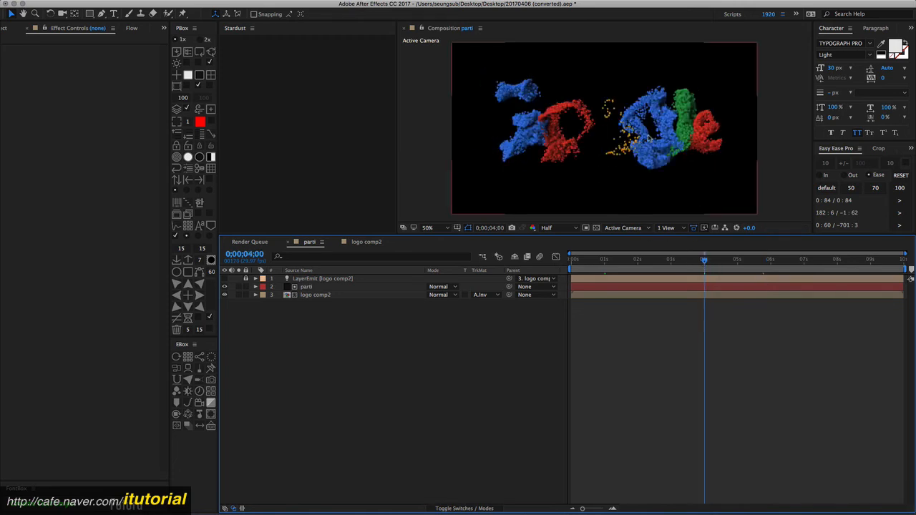
Set the Aux System Life of the Particular effect on the parti layer to 0.2 seconds.
left_click(310, 287)
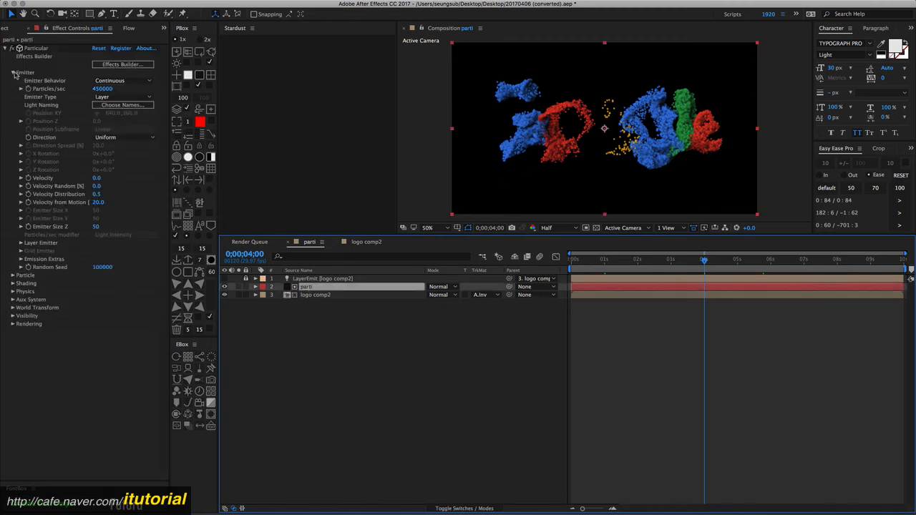
left_click(13, 72)
left_click(13, 105)
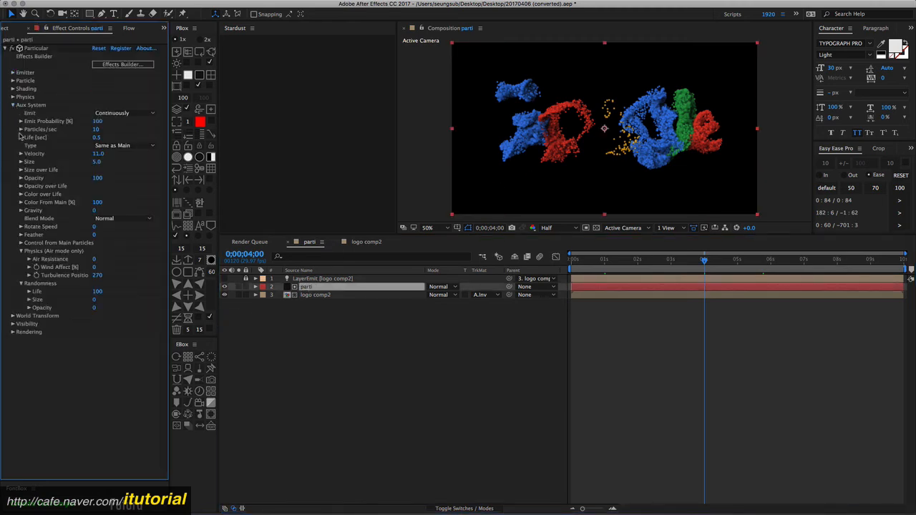
left_click(97, 137)
type("0.2")
key("Return")
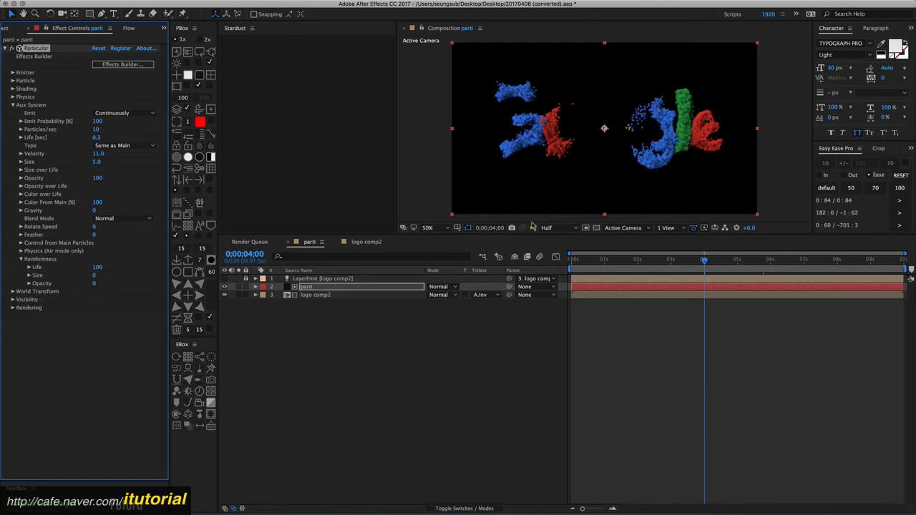
Preview the particle animation in the parti composition from 0;00;00;07 and stop around 0;00;05;21.
left_click_drag(692, 262, 578, 261)
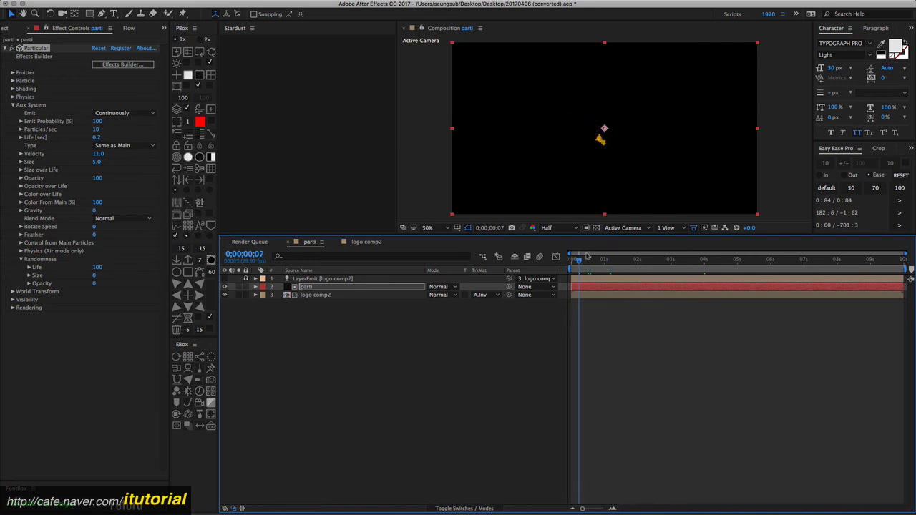
key("space")
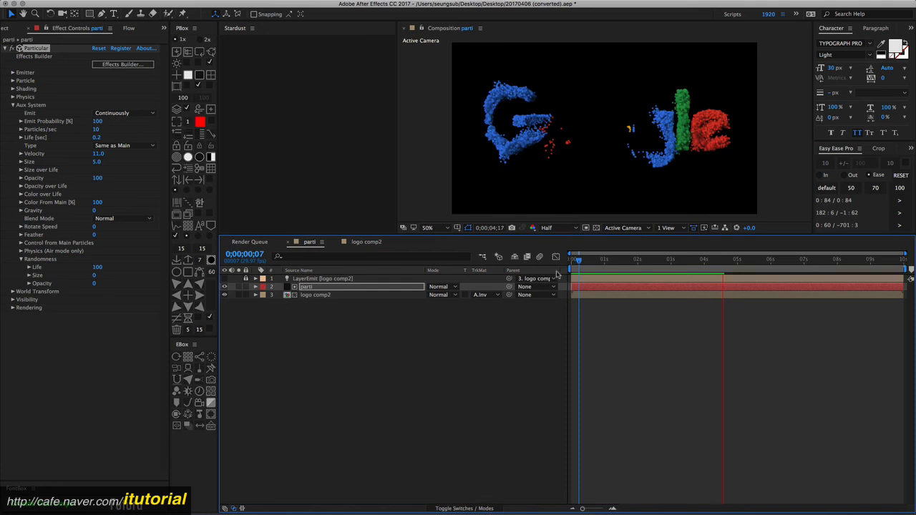
left_click(526, 316)
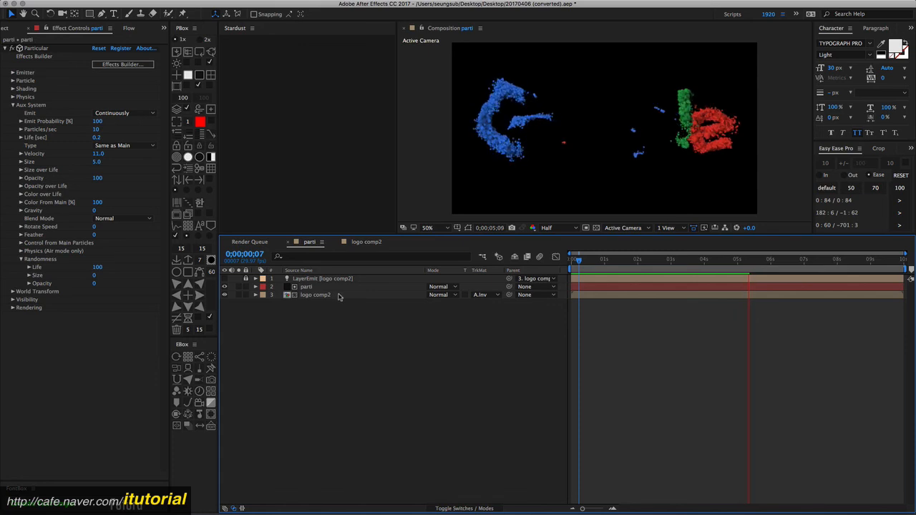
left_click(381, 346)
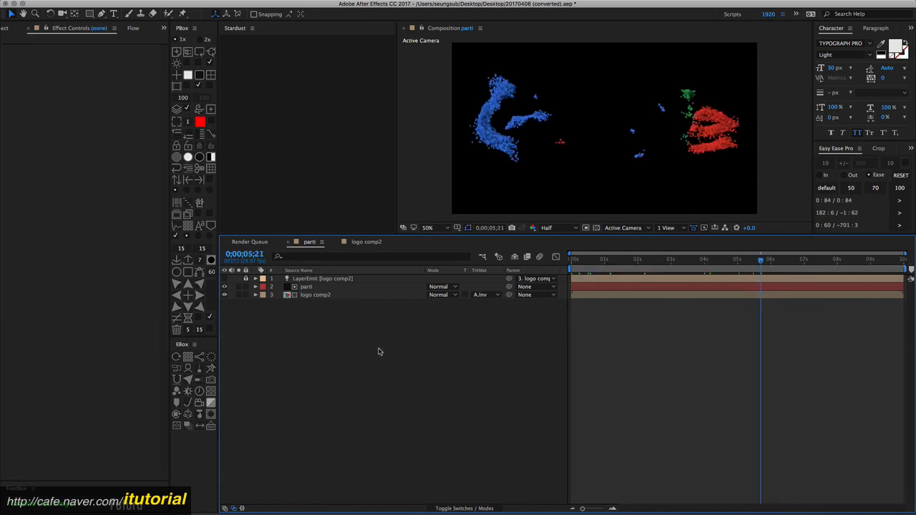